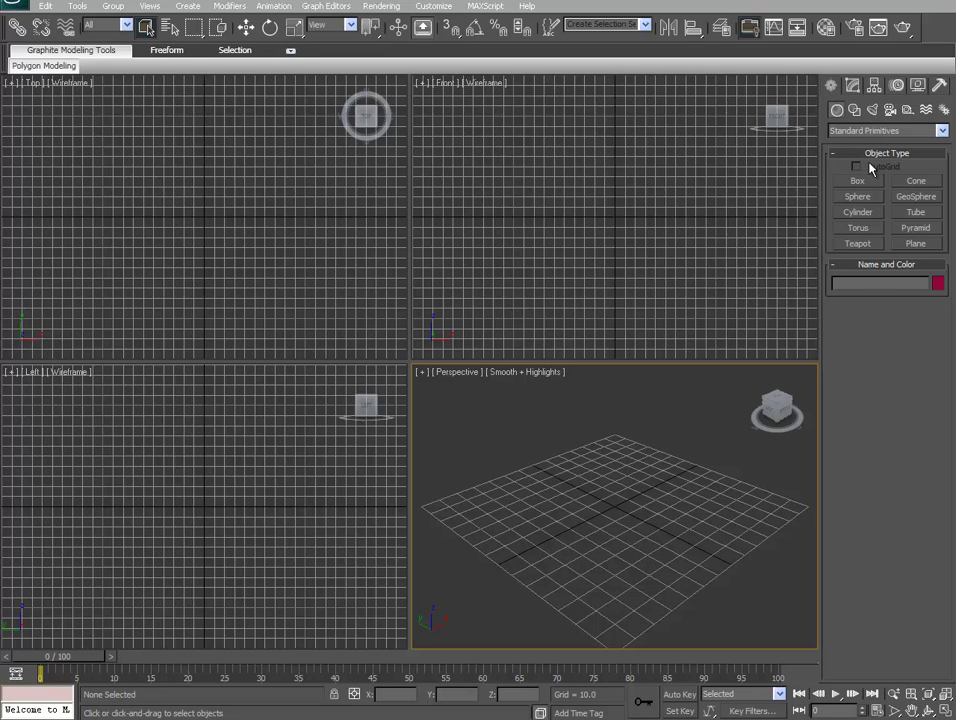
Switch the Create panel category from Standard Primitives to Particle Systems
left_click(866, 131)
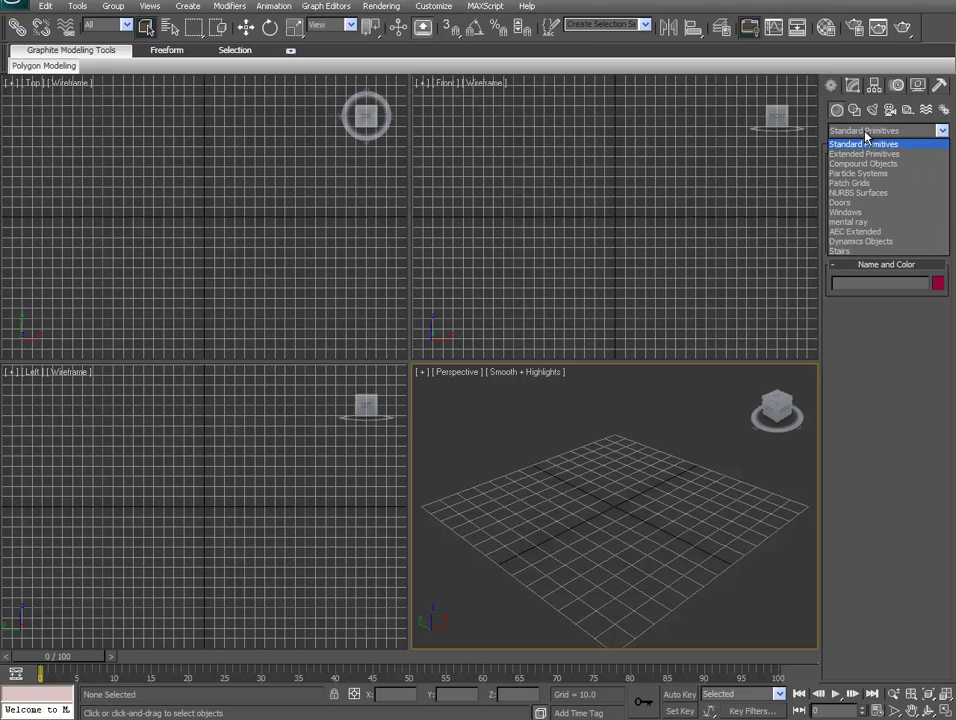
left_click(834, 90)
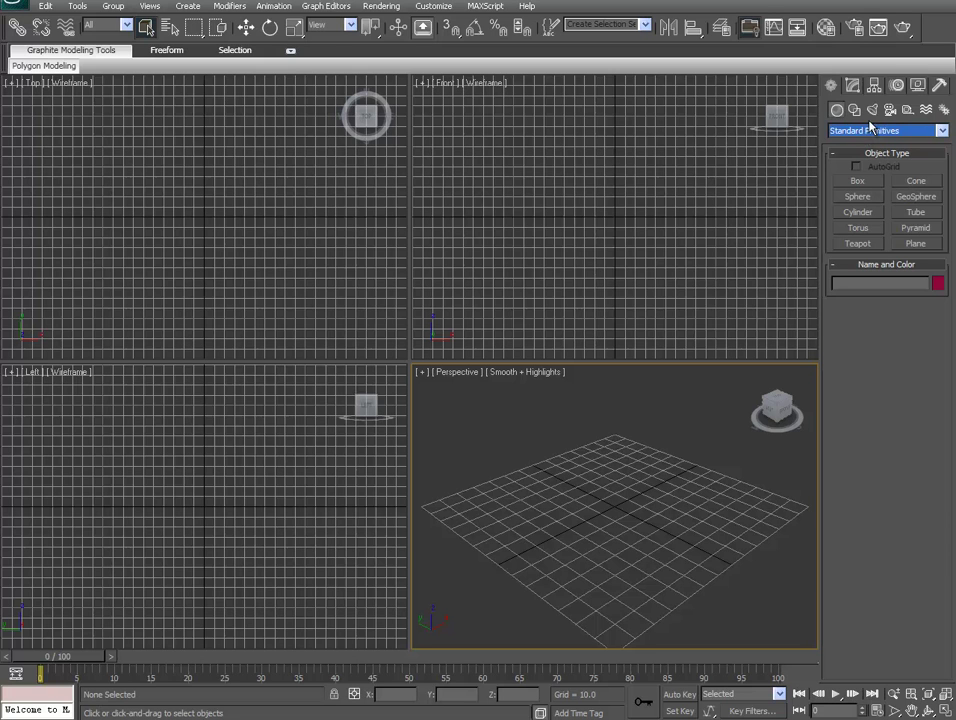
left_click(941, 131)
left_click(864, 174)
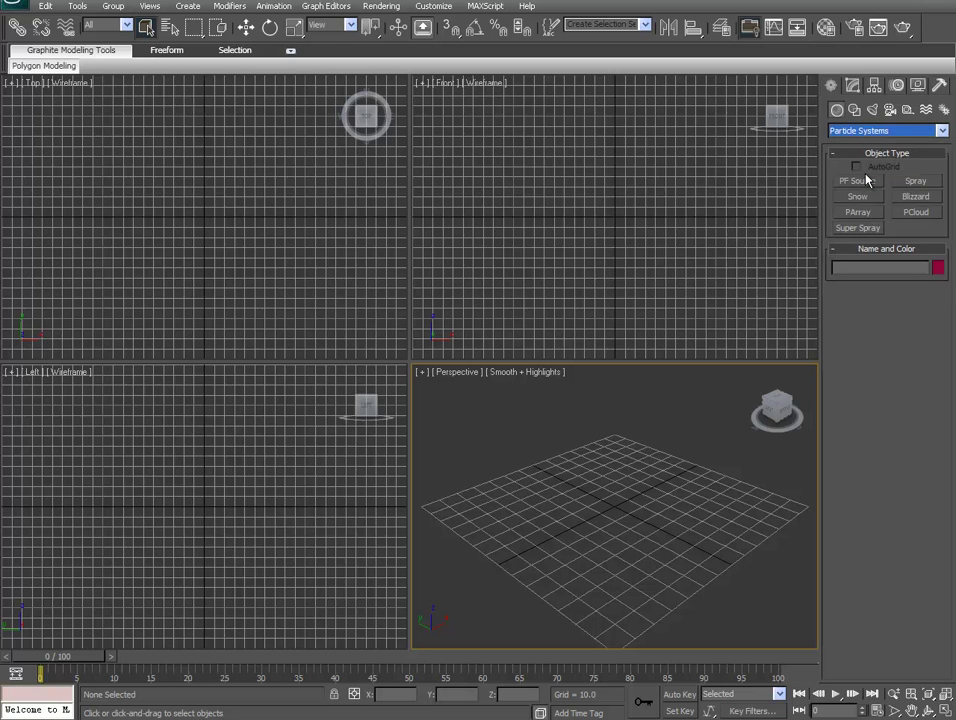
Create a Super Spray emitter, SuperSpray01, near the centre of the Perspective grid
left_click(864, 231)
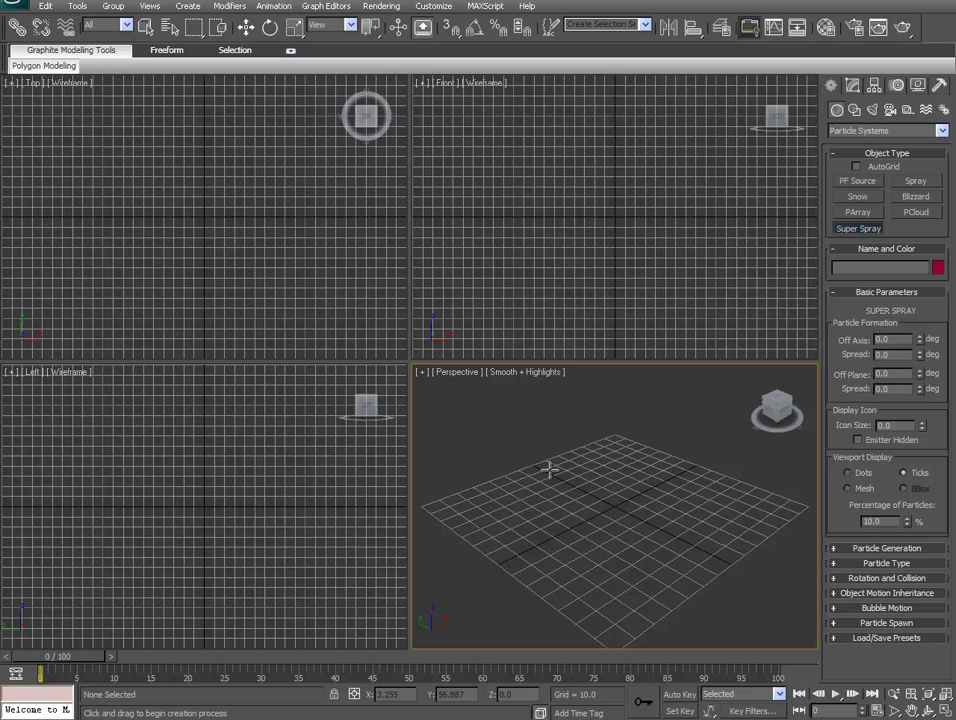
mouse_move(548, 467)
left_mouse_down()
mouse_move(554, 492)
mouse_move(556, 480)
left_mouse_up()
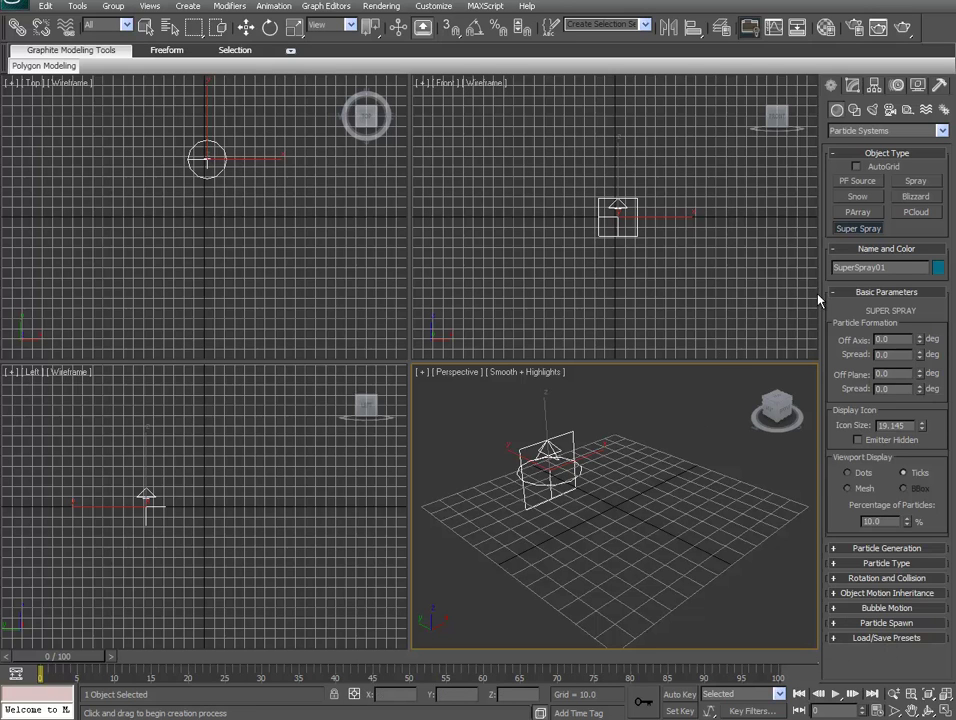
Load the Hose preset onto the Super Spray and scrub the timeline to preview emission
left_click(888, 639)
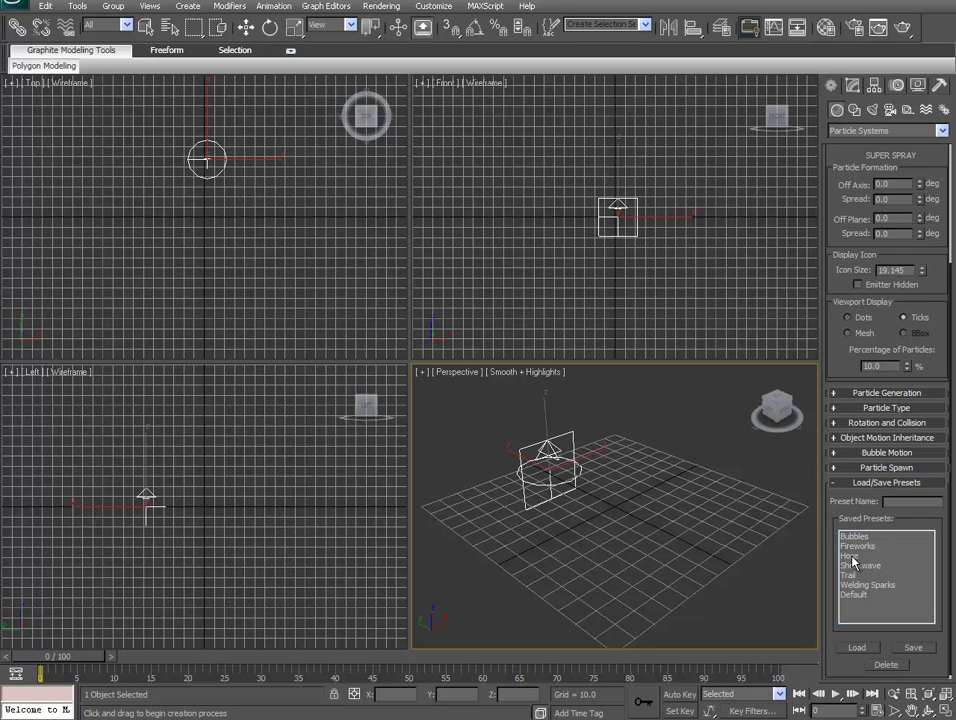
left_click(858, 648)
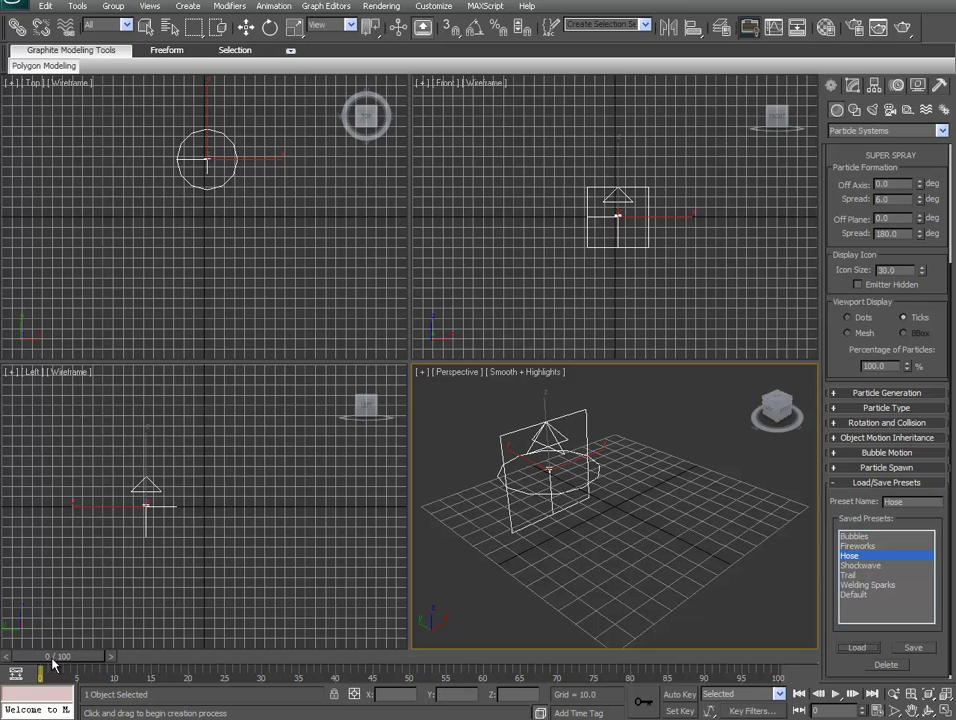
mouse_move(52, 660)
left_mouse_down()
mouse_move(752, 657)
mouse_move(40, 668)
mouse_move(765, 658)
mouse_move(40, 668)
left_mouse_up()
Set the Super Spray Use Rate to 40 in Particle Generation
left_click(886, 393)
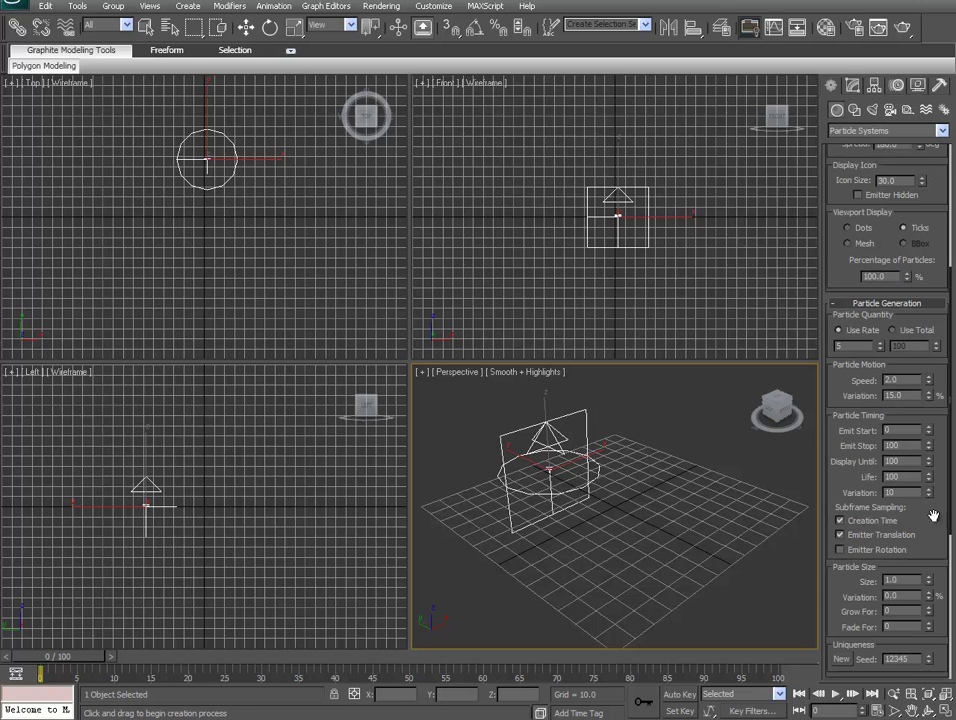
scroll(875, 504, "down", 3)
scroll(875, 504, "up", 2)
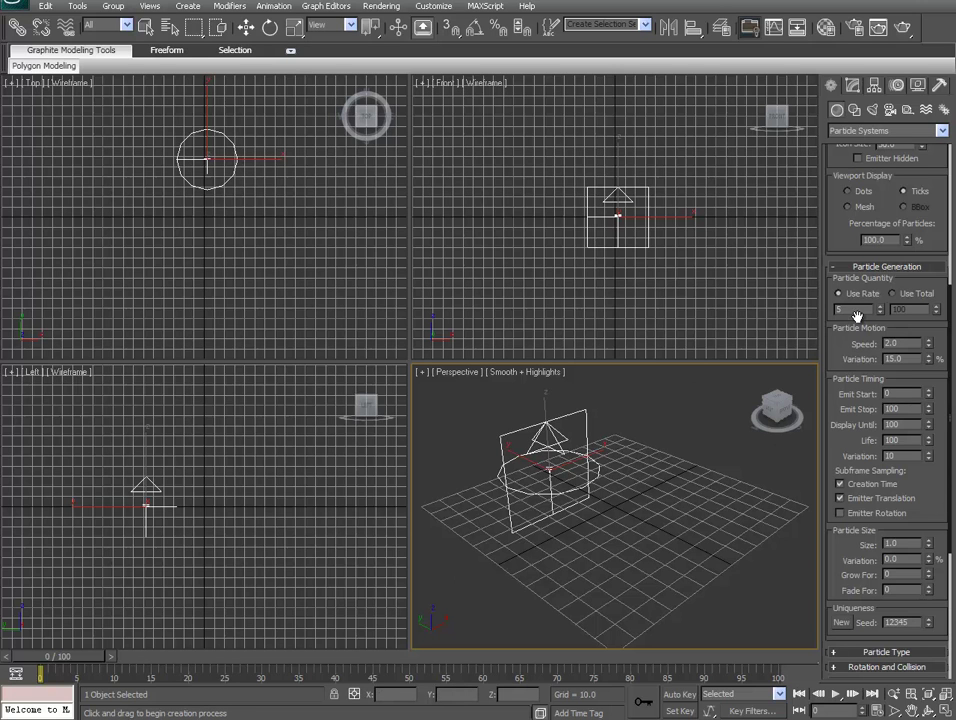
left_click_drag(70, 656, 594, 656)
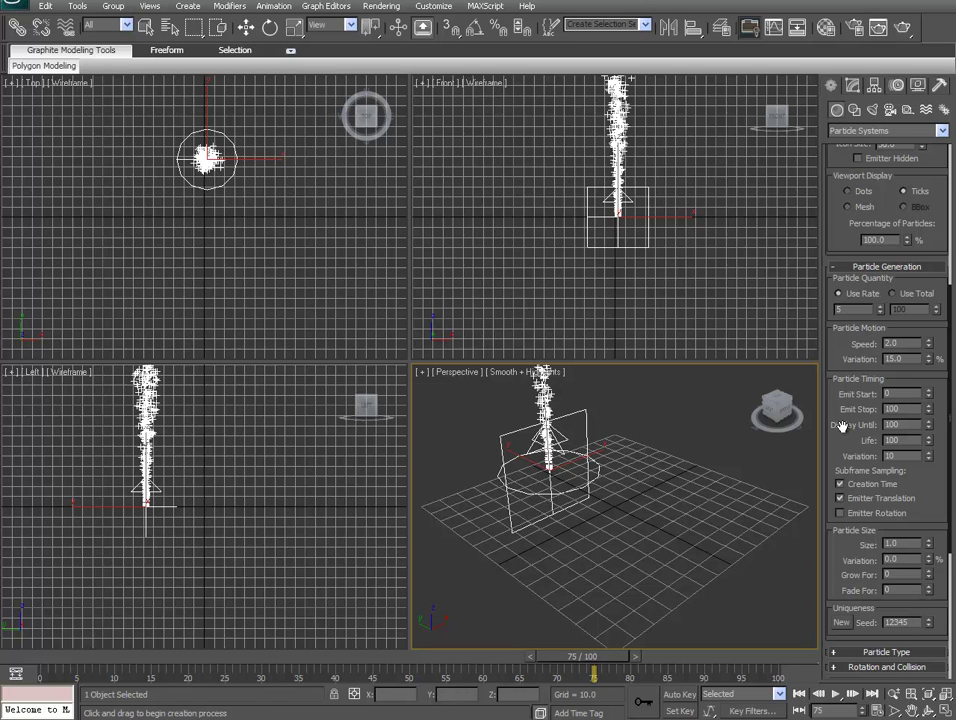
left_click_drag(851, 309, 815, 313)
left_click(904, 342)
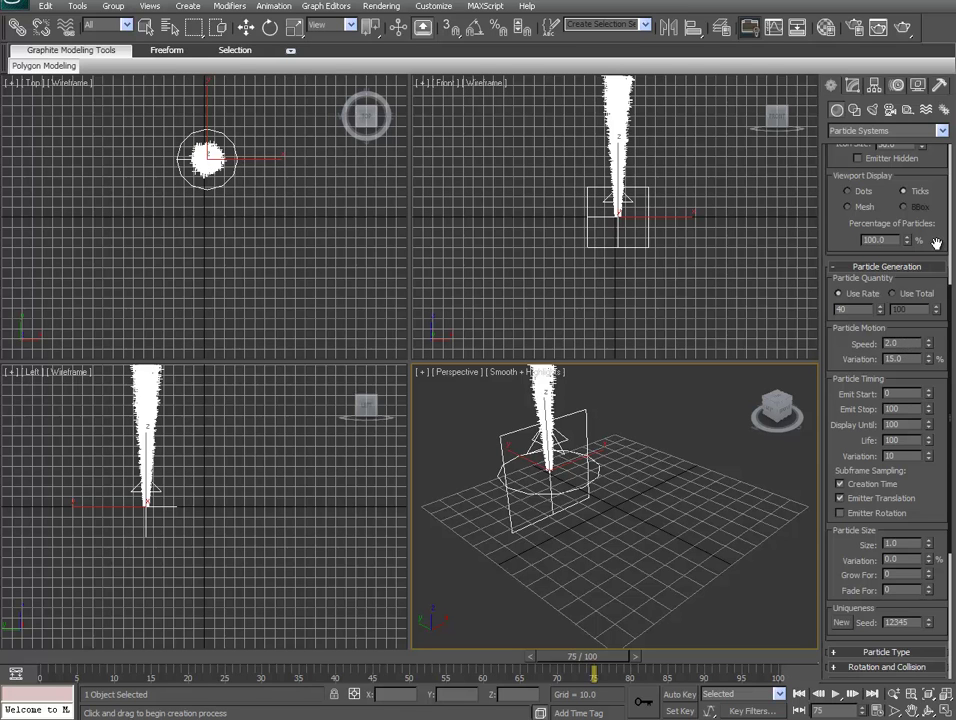
Switch the particles' Viewport Display to Mesh in Basic Parameters
left_click_drag(935, 198, 941, 477)
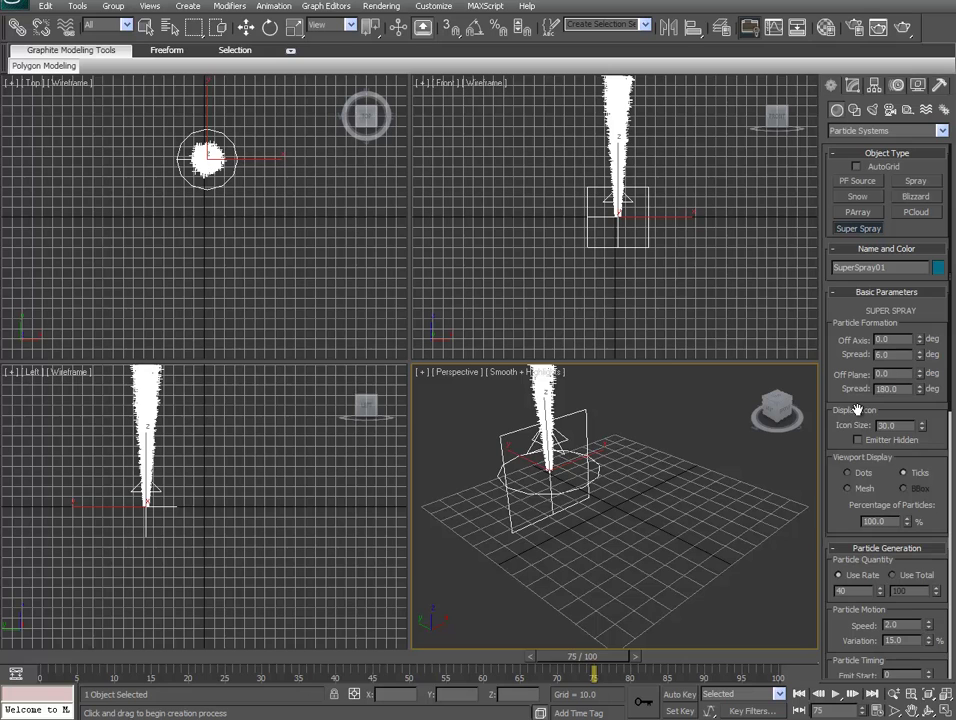
left_click(848, 489)
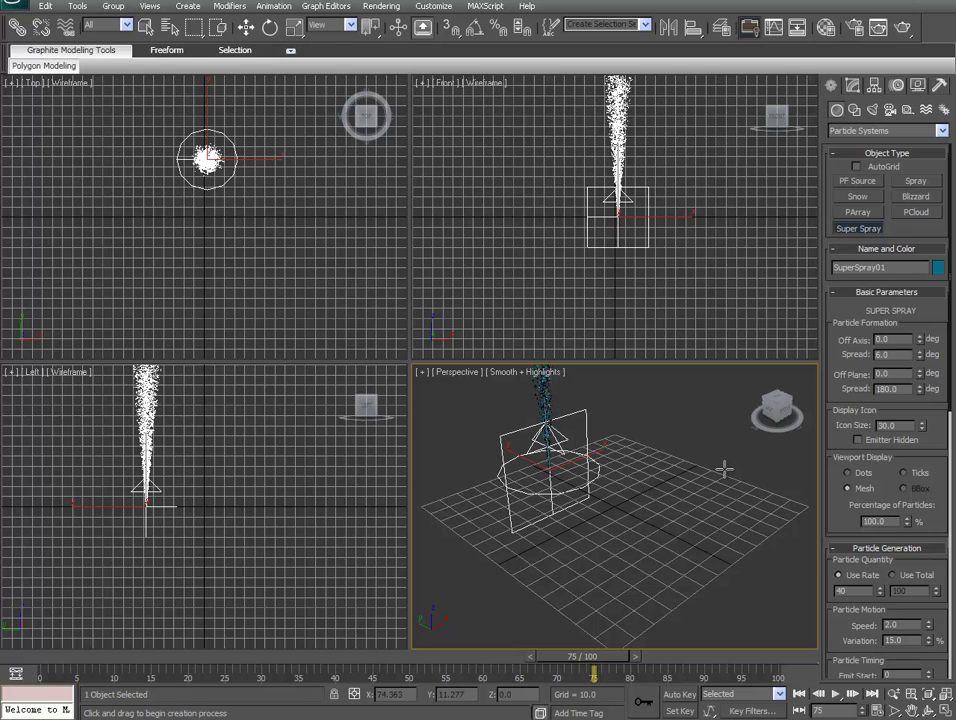
scroll(888, 470, "down", 1)
left_click_drag(888, 470, 870, 113)
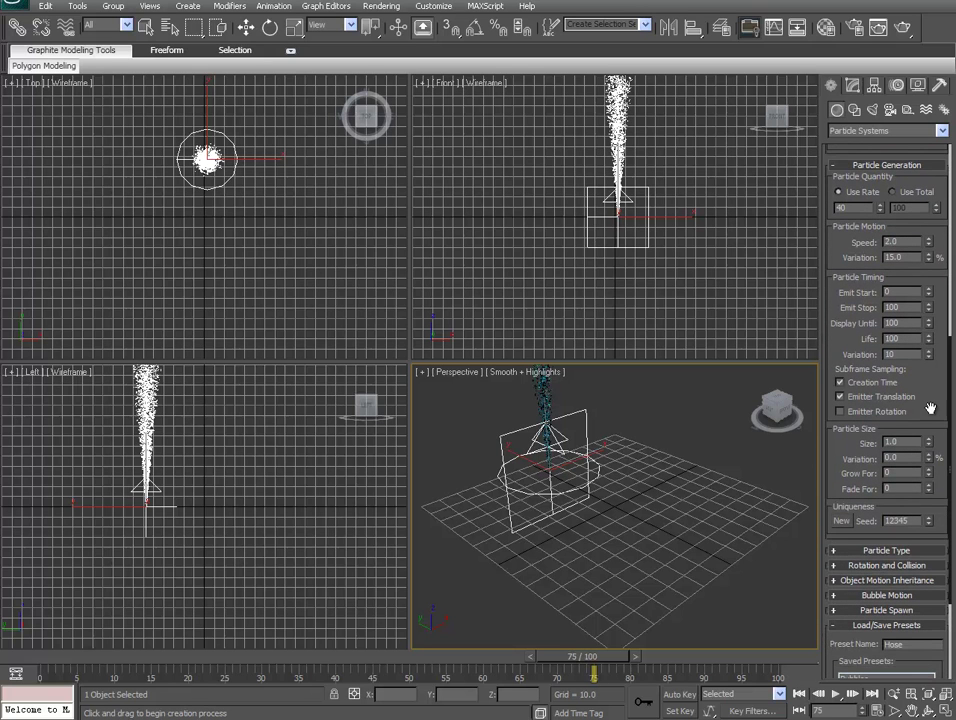
left_click_drag(839, 455, 875, 437)
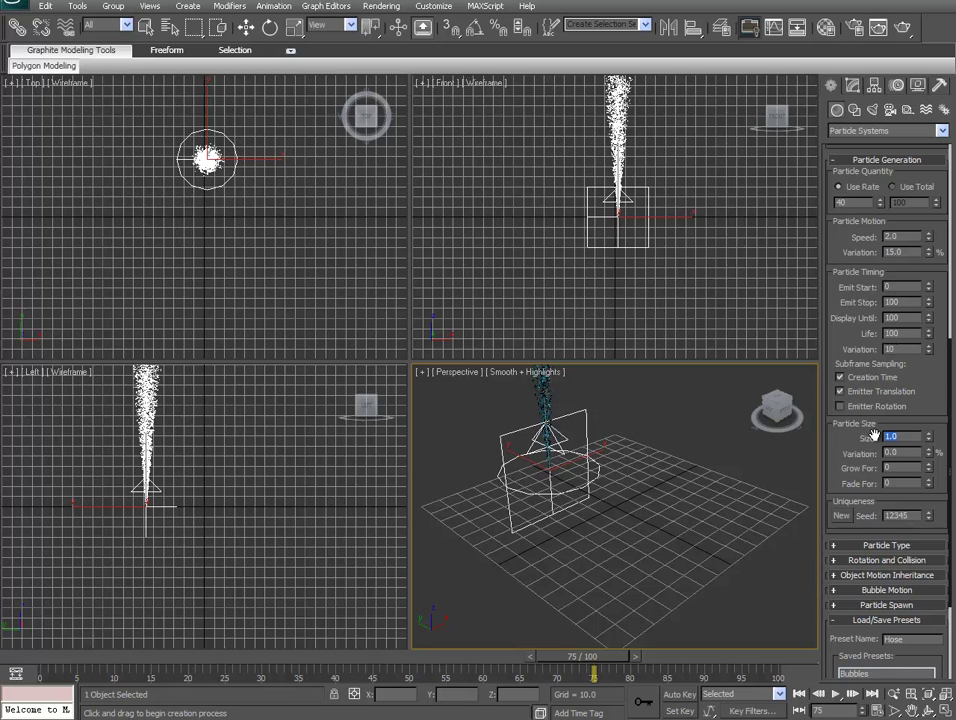
Set Particle Size to 7.0, Emit Start to -30 and Emit Stop to 130
key("Return")
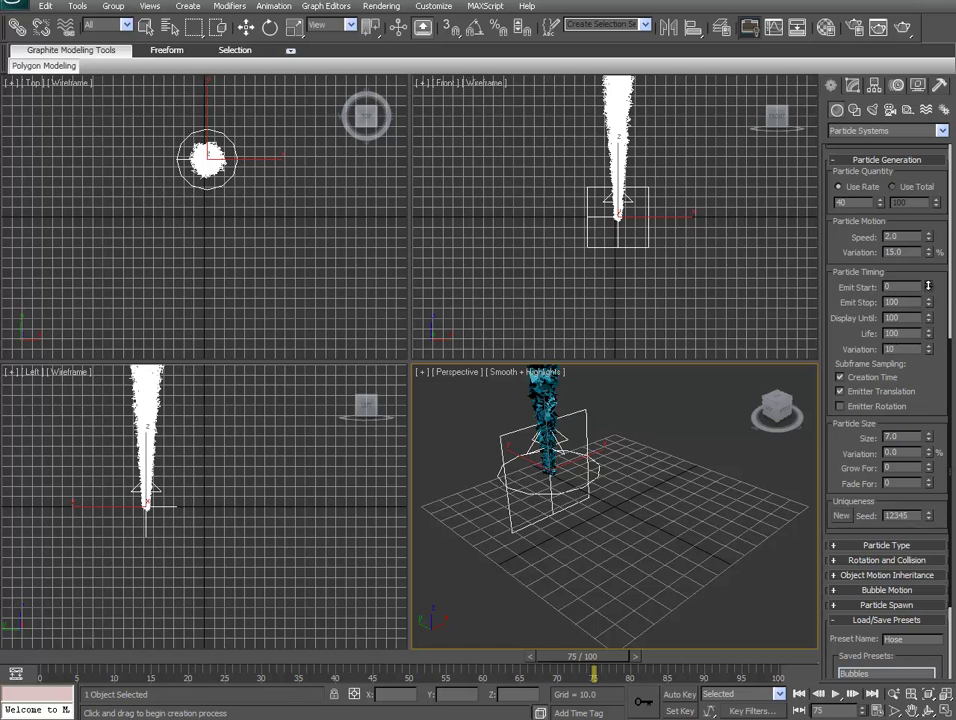
left_click_drag(927, 286, 927, 638)
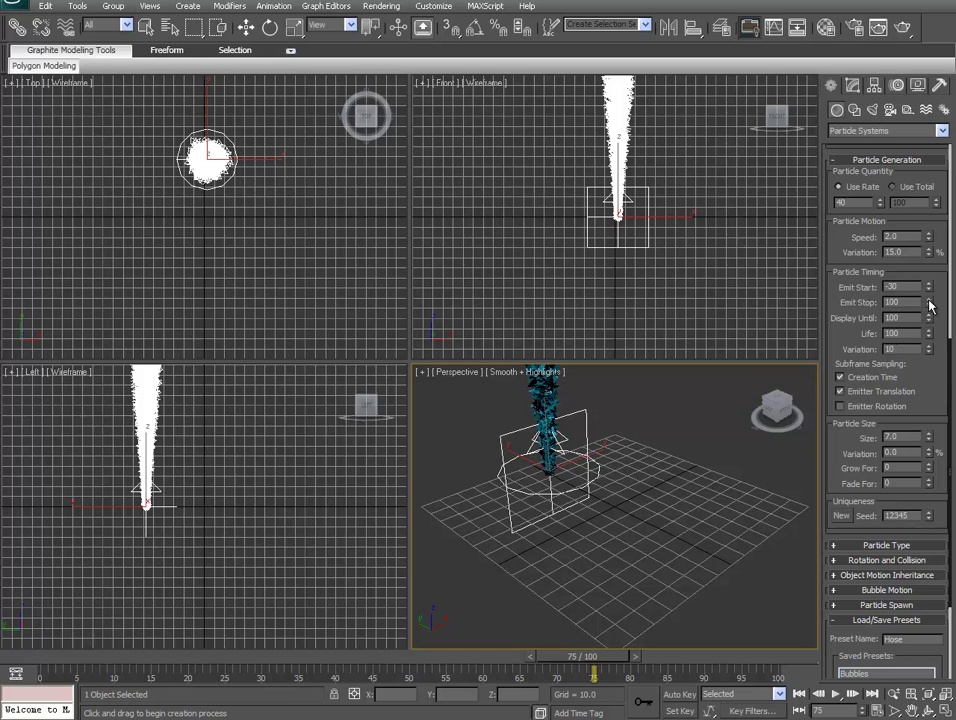
left_click_drag(930, 305, 927, 684)
left_click_drag(911, 503, 893, 300)
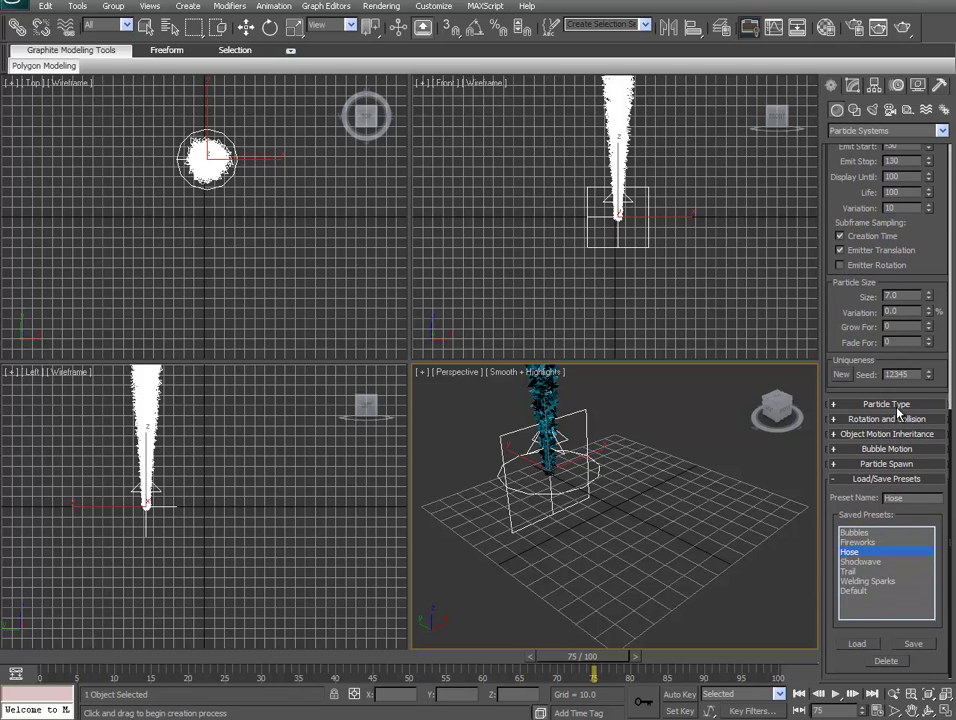
Test-render the Perspective view to check the default triangle particles
left_click(899, 405)
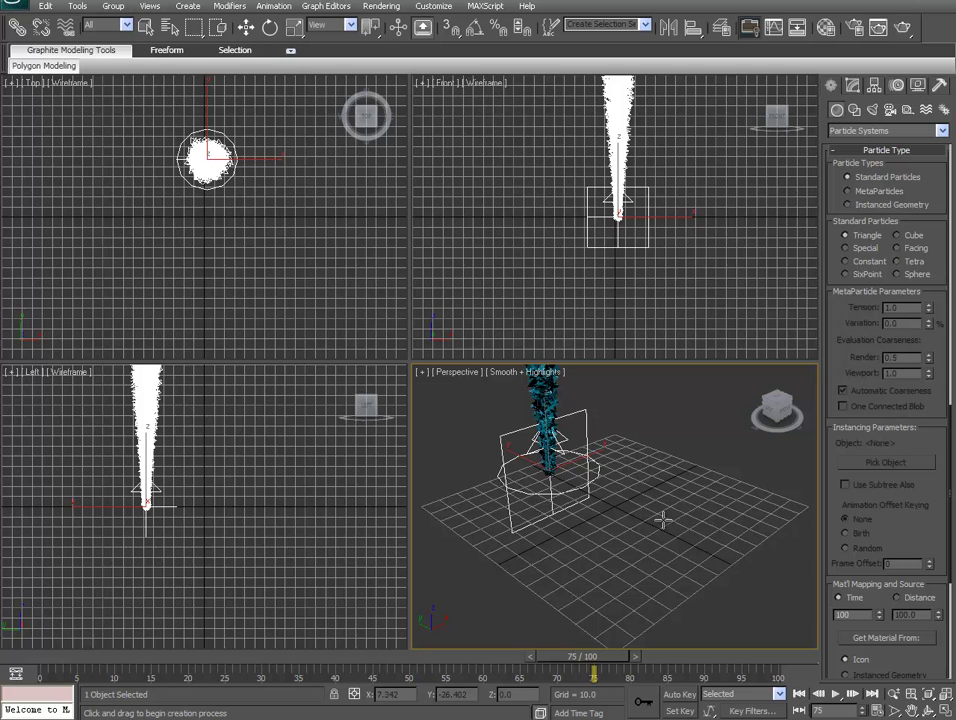
key("shift+q")
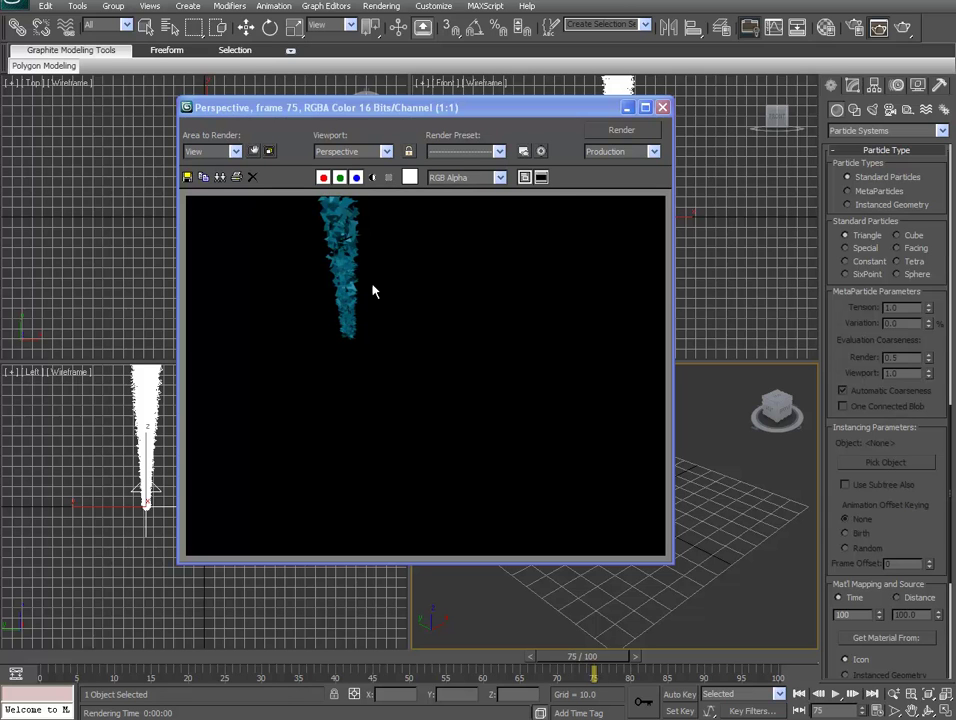
left_click(662, 108)
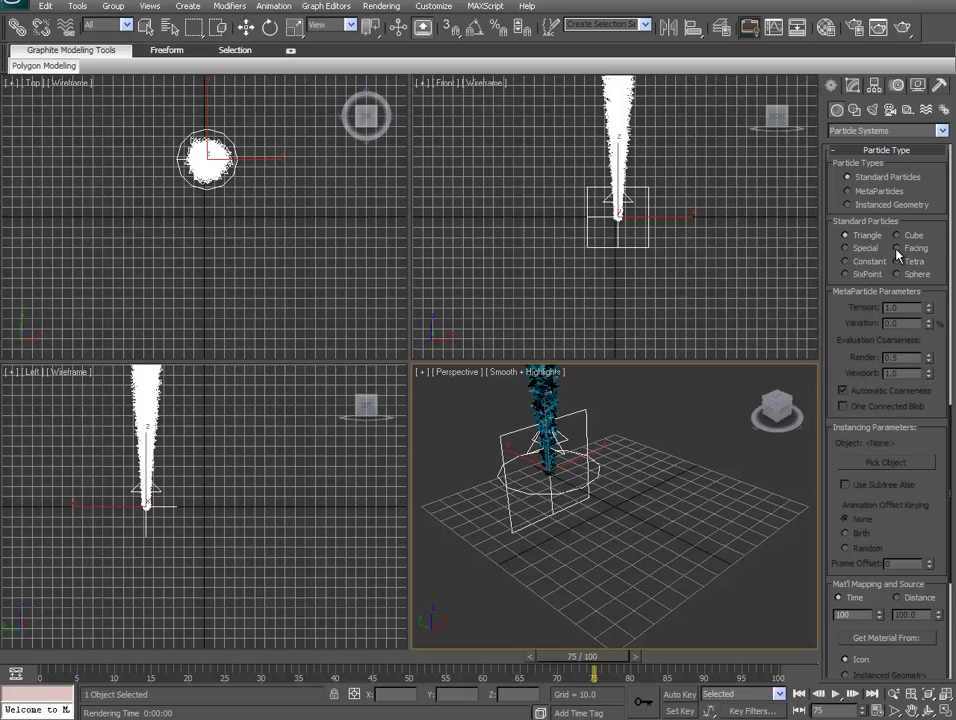
Change Standard Particles to Facing and re-render to check the result
left_click(896, 248)
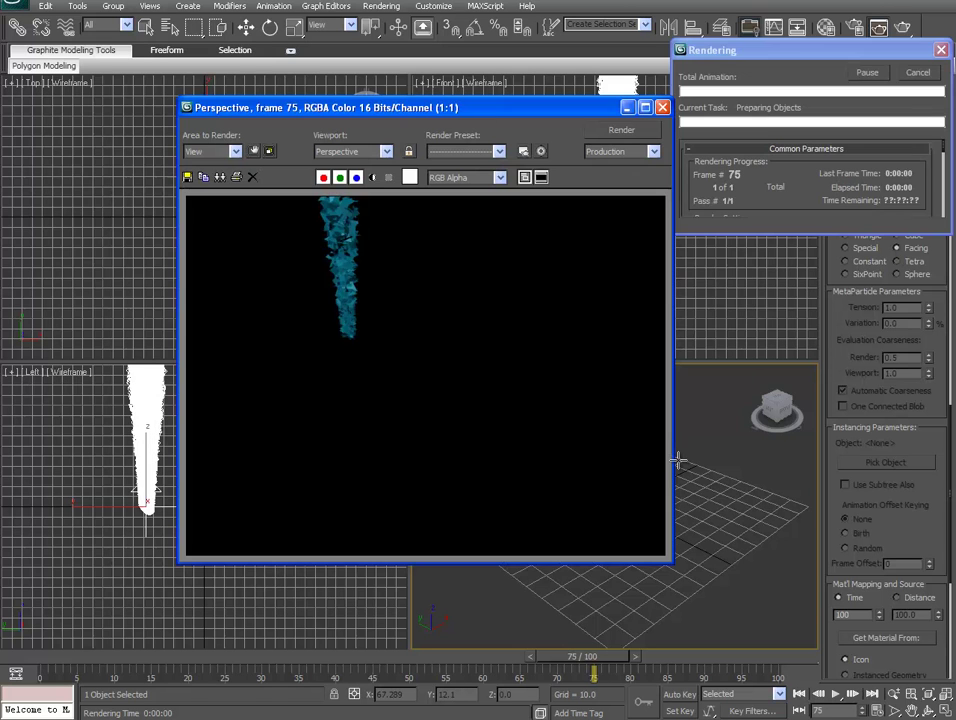
key("shift+q")
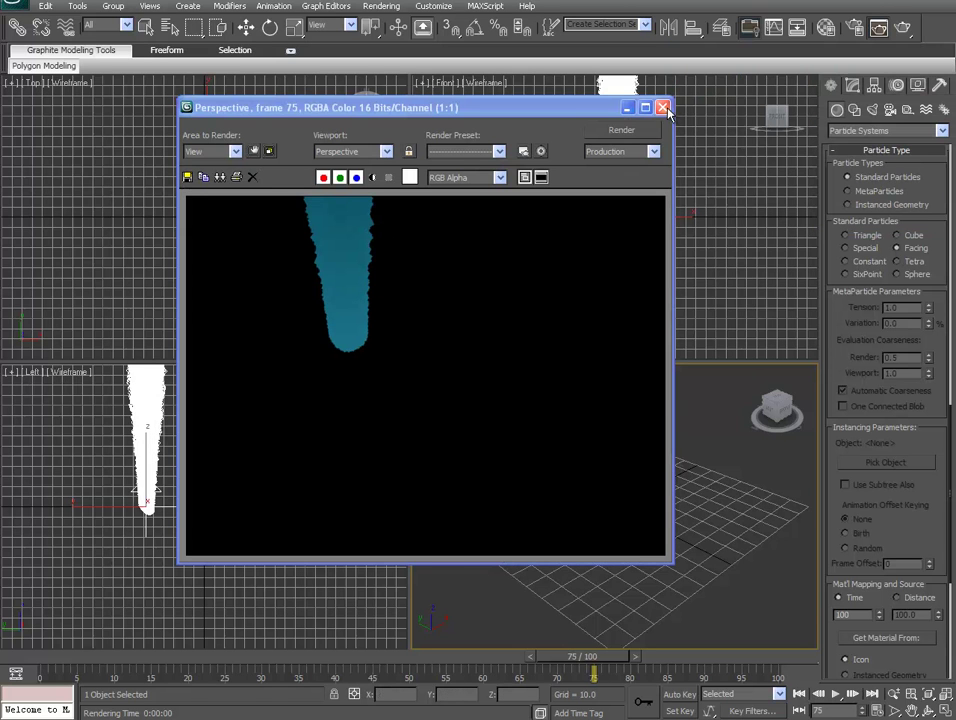
left_click(662, 107)
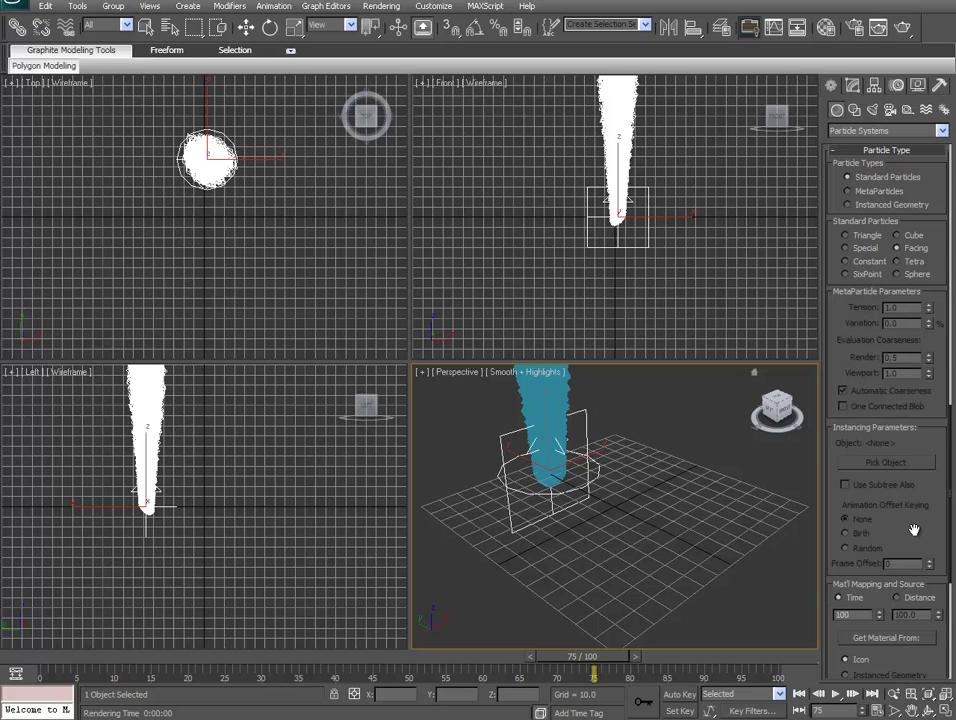
left_click_drag(913, 530, 881, 719)
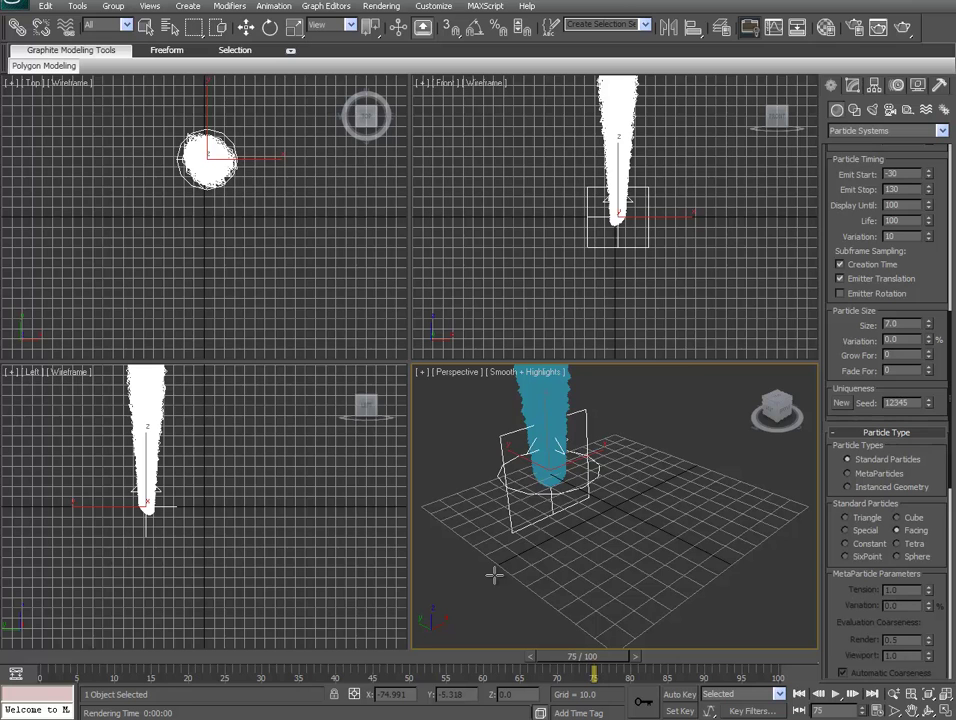
key("shift+q")
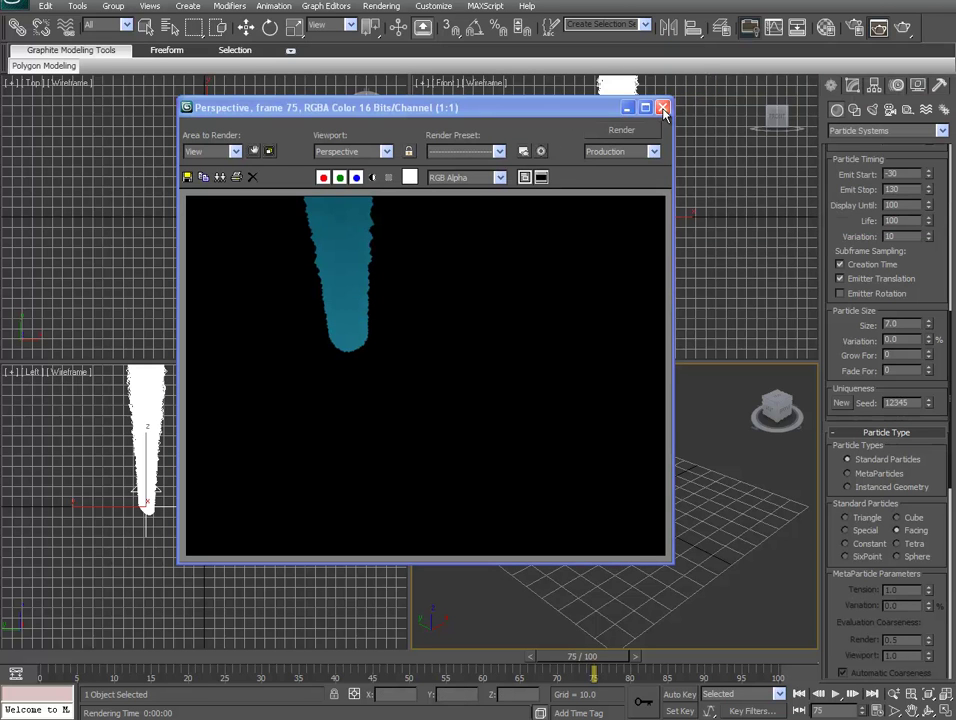
left_click(662, 106)
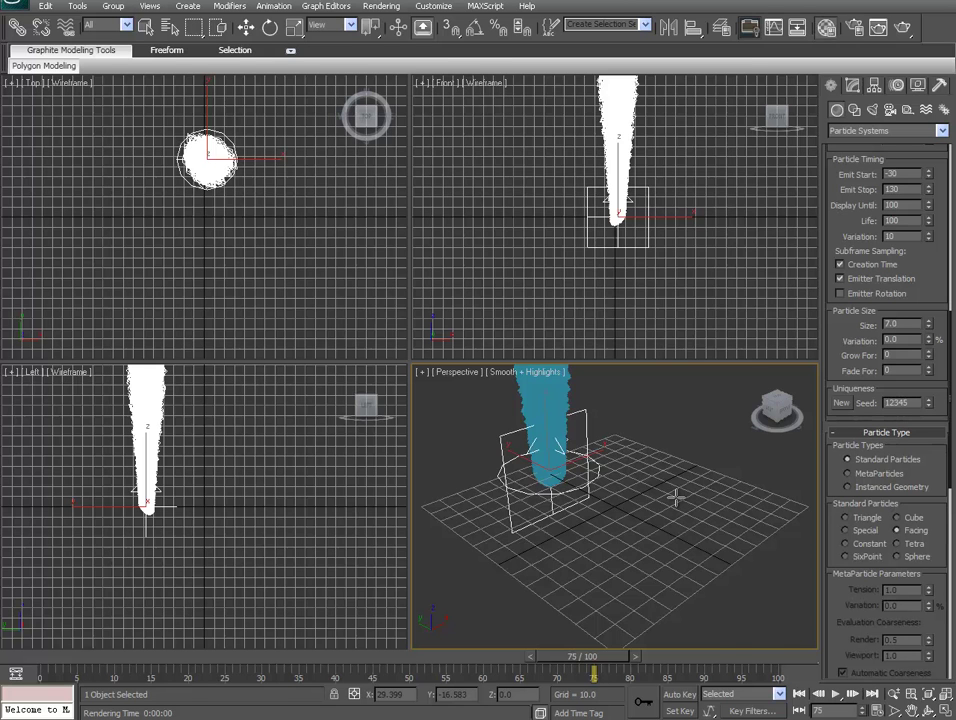
In the Material Editor's Maps rollout, enable Diffuse Color and pick a map for it
key("m")
left_click_drag(643, 66, 285, 45)
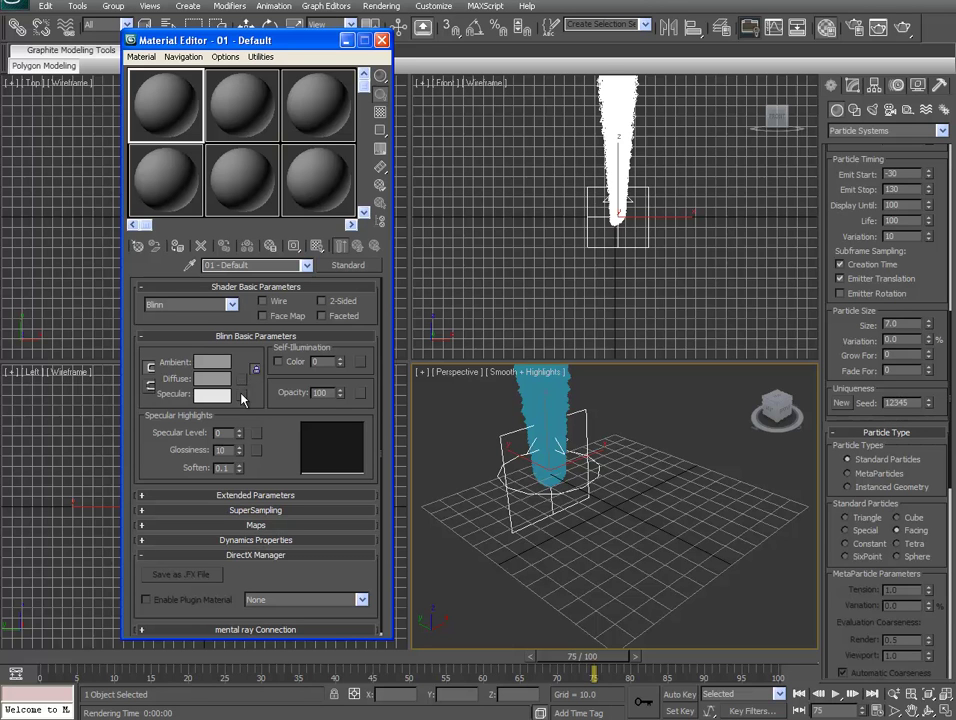
left_click(257, 526)
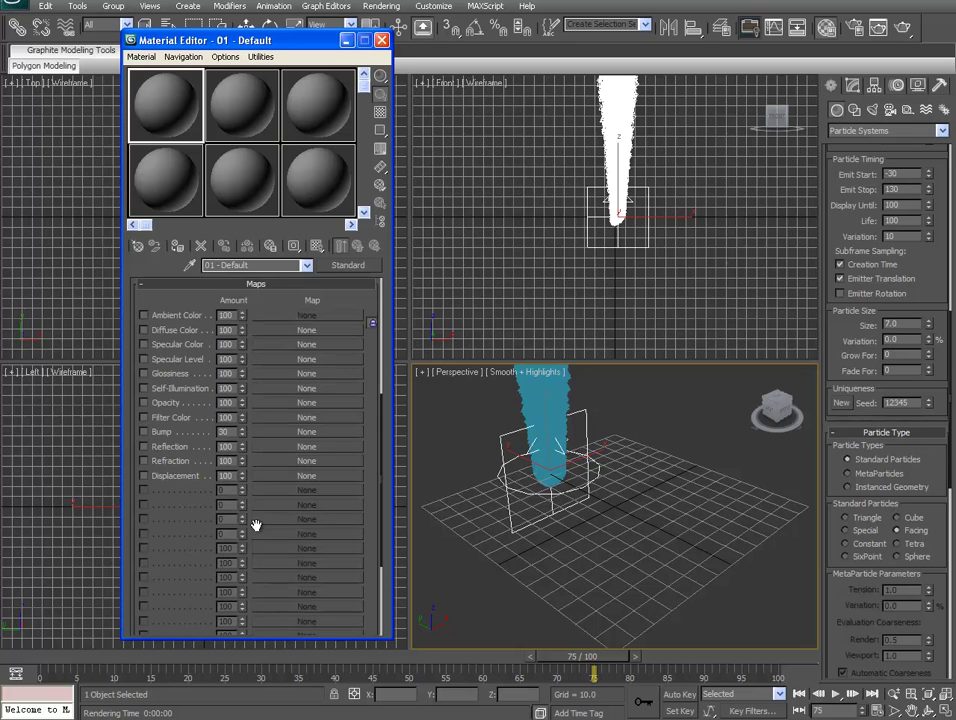
left_click(144, 331)
left_click(296, 336)
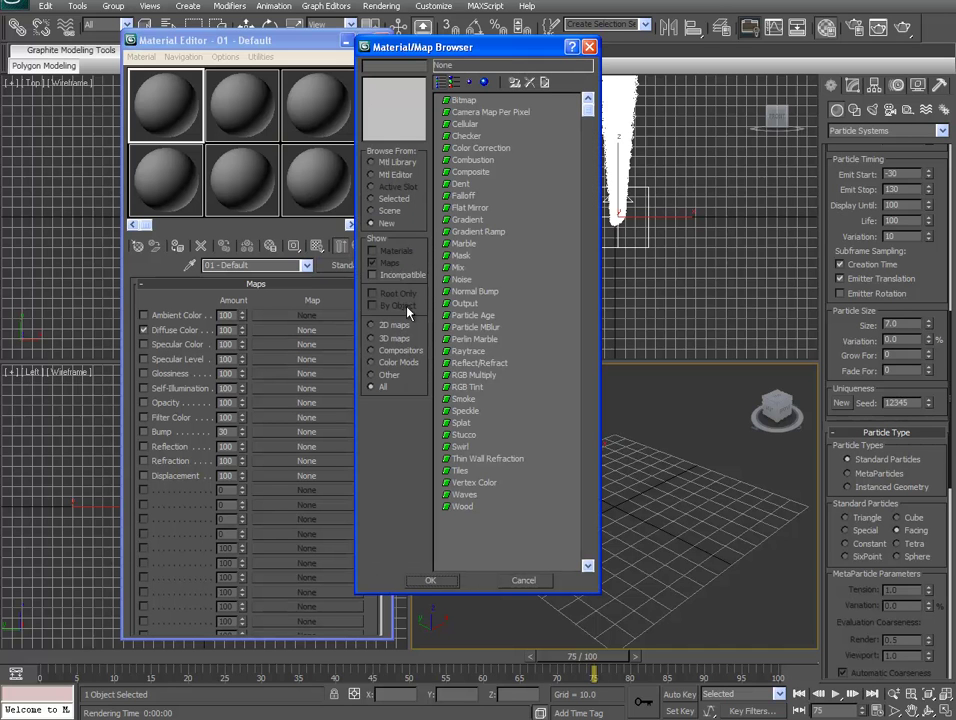
Assign a Particle Age map to Diffuse Color with Color #1 white and Color #2 light grey (208)
double_click(487, 316)
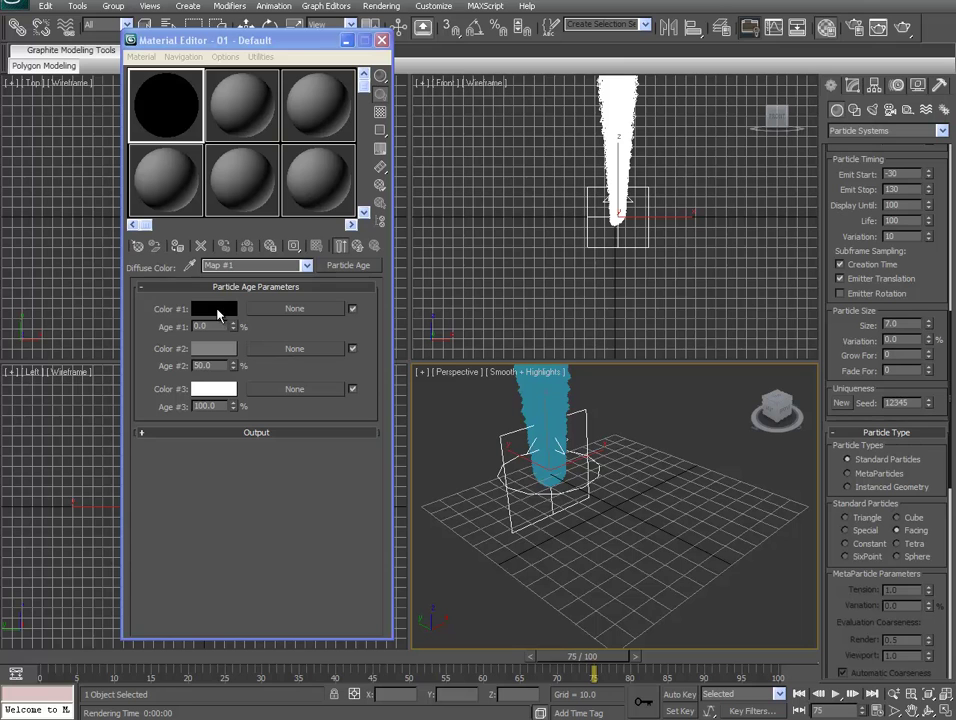
left_click(218, 313)
left_click_drag(437, 80, 442, 192)
left_click(546, 201)
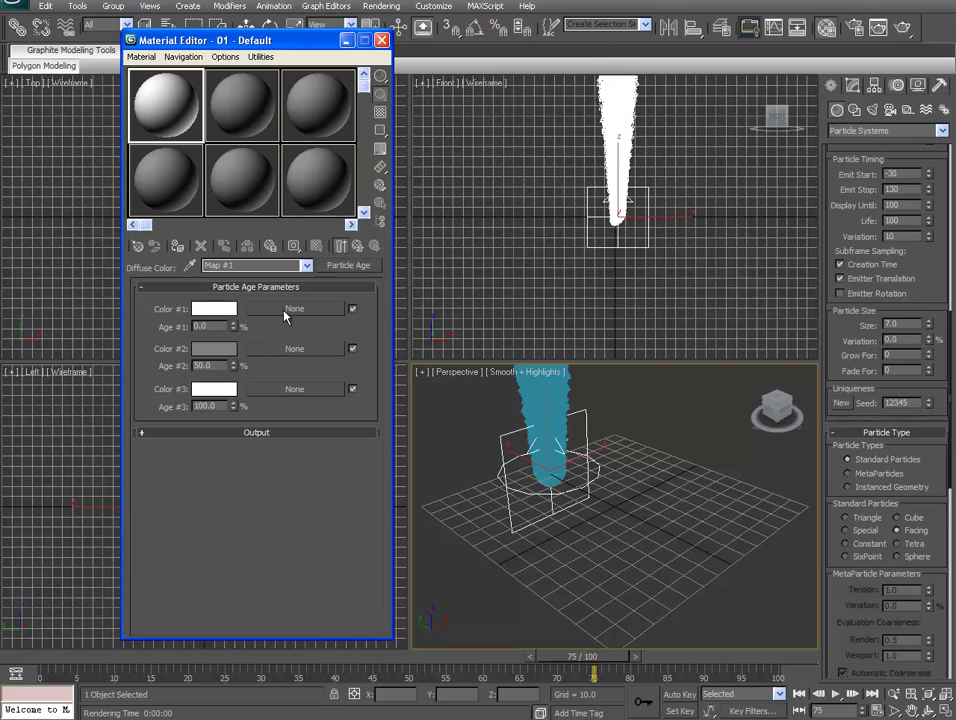
left_click(213, 348)
left_click_drag(437, 133, 438, 178)
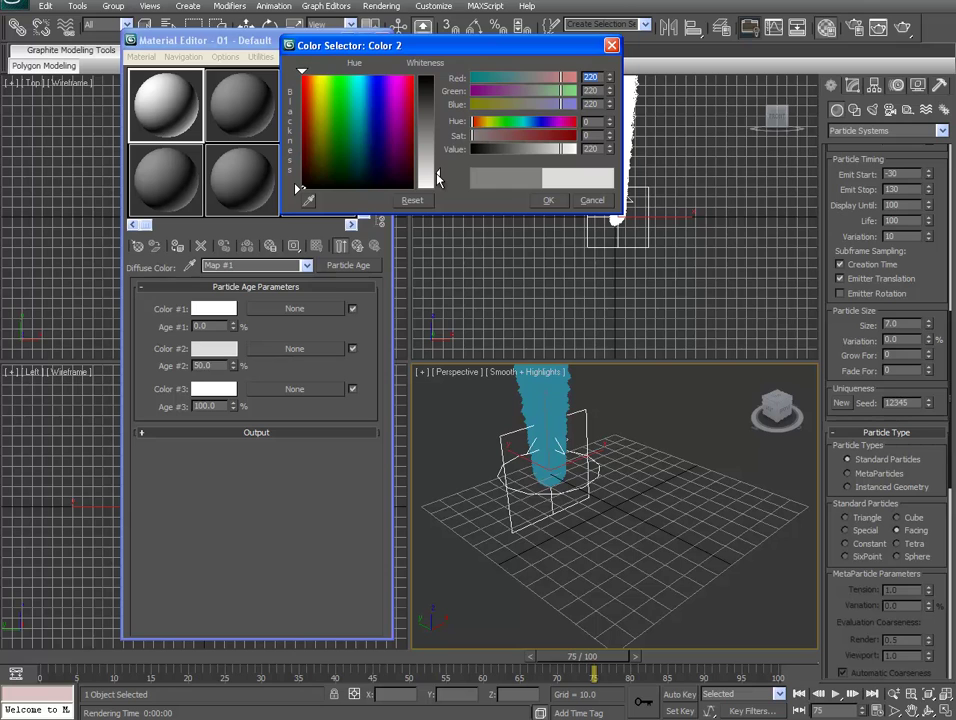
left_click(548, 200)
Set the Particle Age Color #3 to a neutral dark grey (79)
left_click(218, 389)
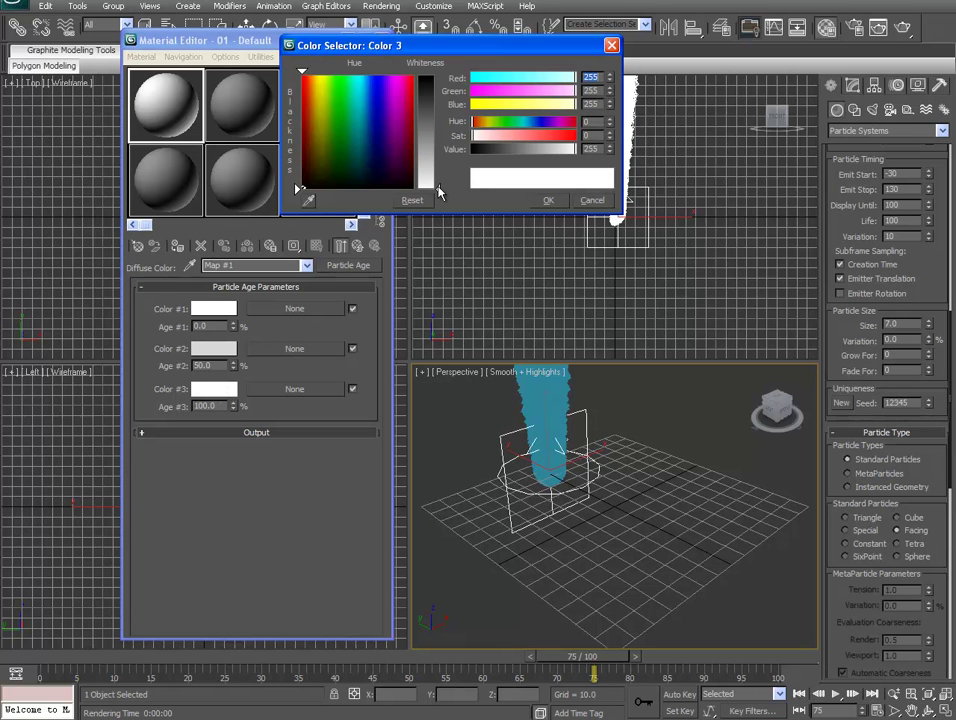
left_click_drag(438, 193, 438, 174)
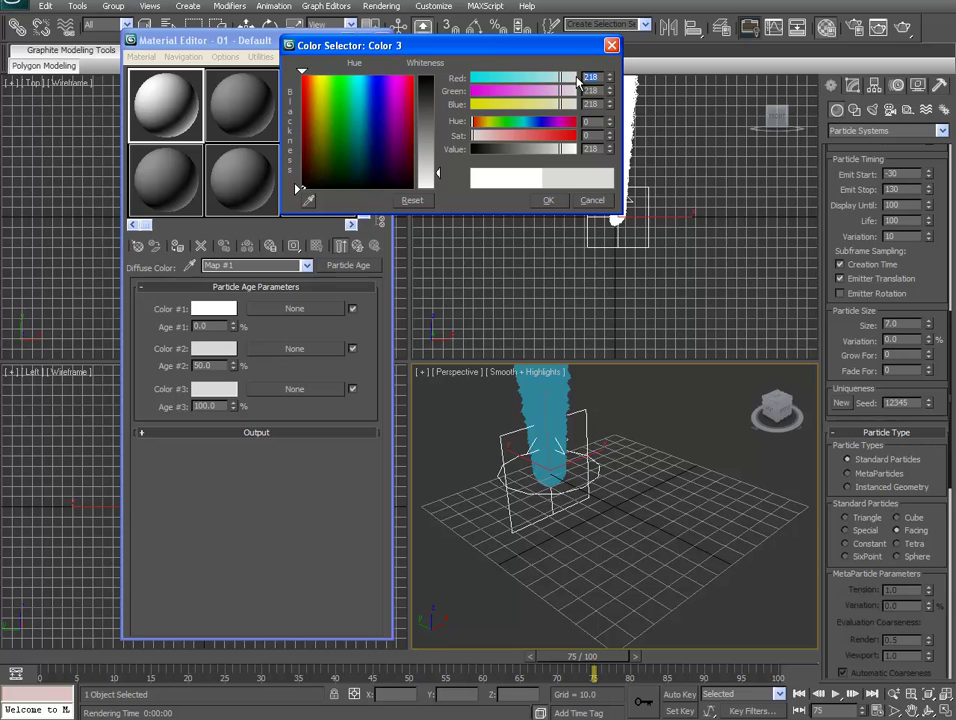
left_click_drag(318, 100, 376, 96)
key("Return")
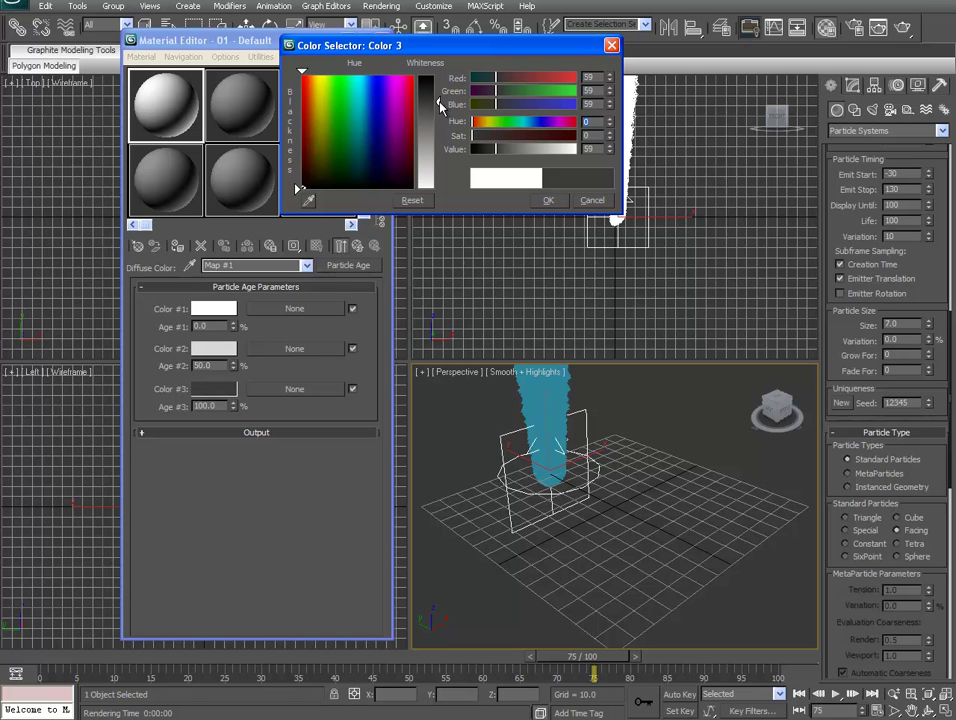
mouse_move(438, 101)
left_mouse_down()
mouse_move(440, 117)
mouse_move(438, 107)
left_mouse_up()
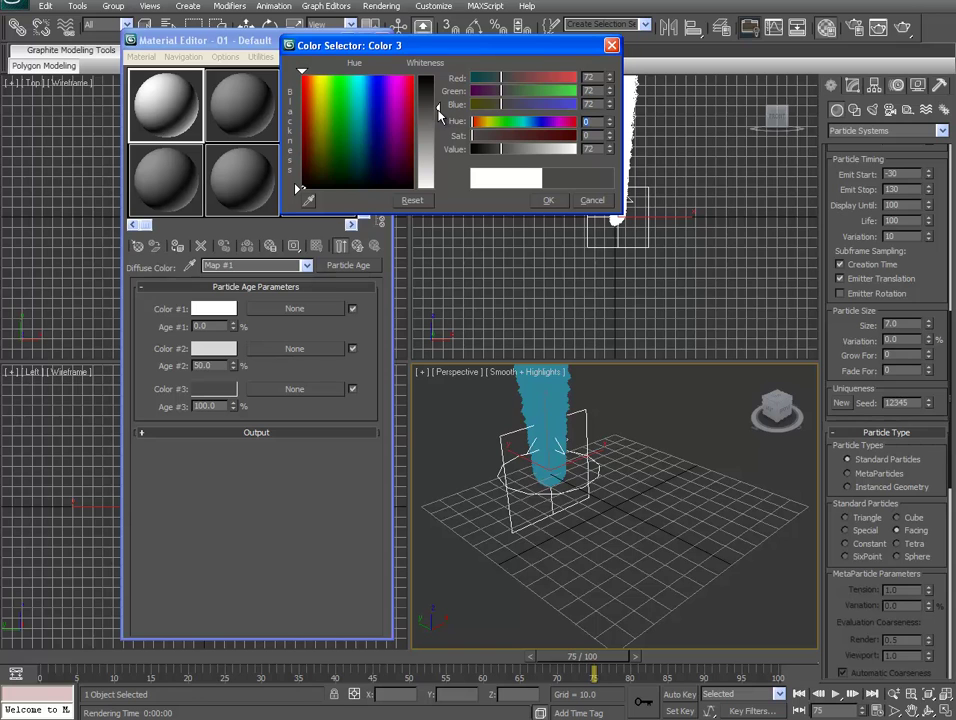
left_click_drag(439, 110, 440, 115)
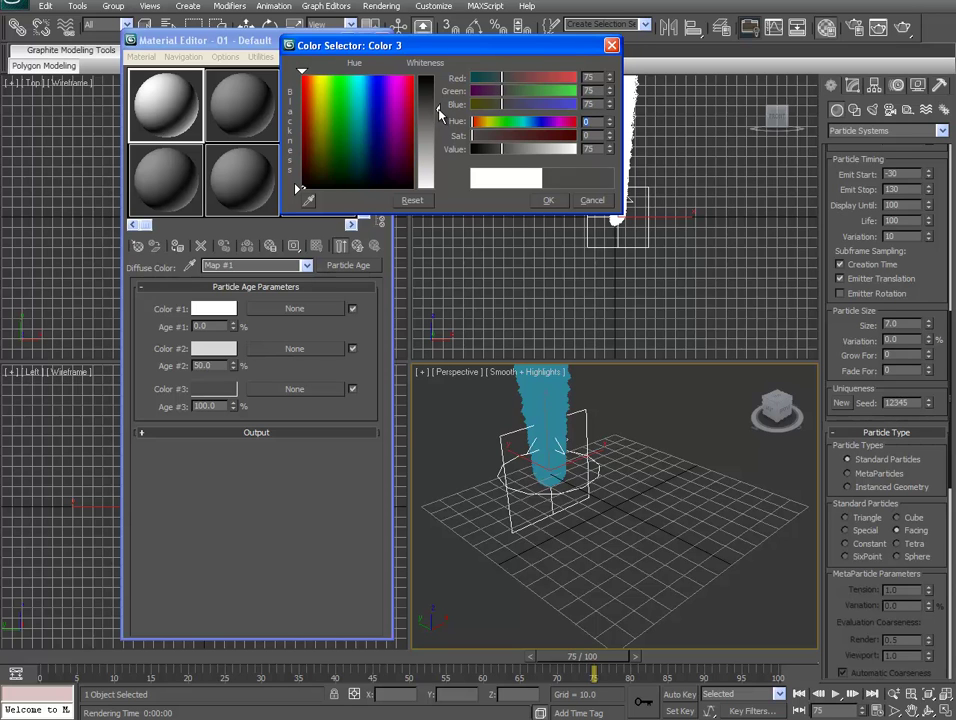
left_click(548, 200)
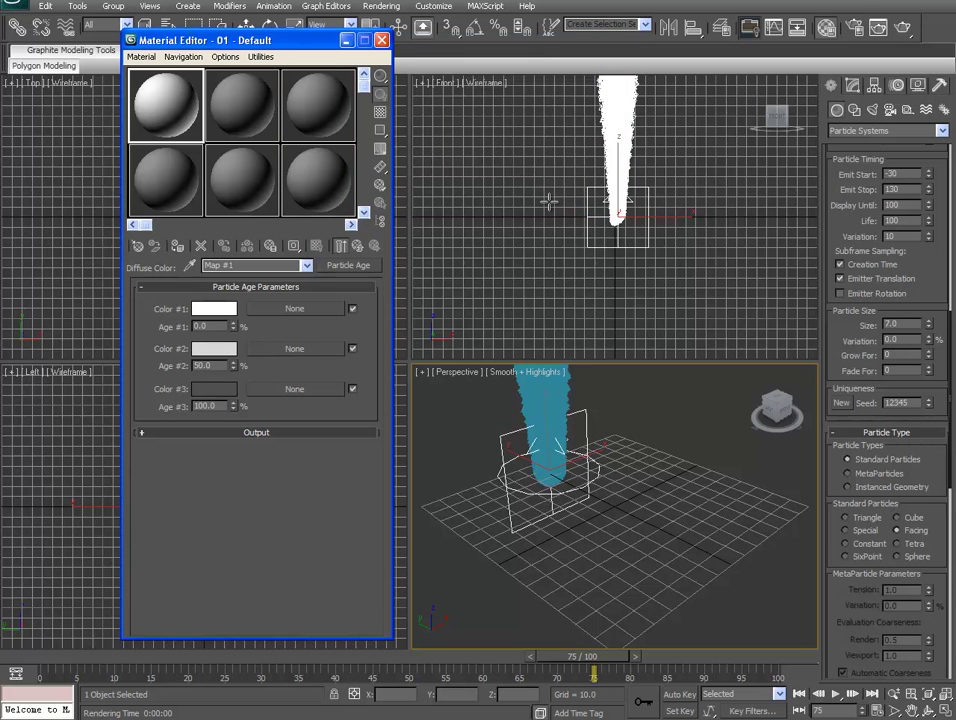
Set the material's Glossiness to 0 and enable the Opacity map slot to choose its map
left_click(357, 247)
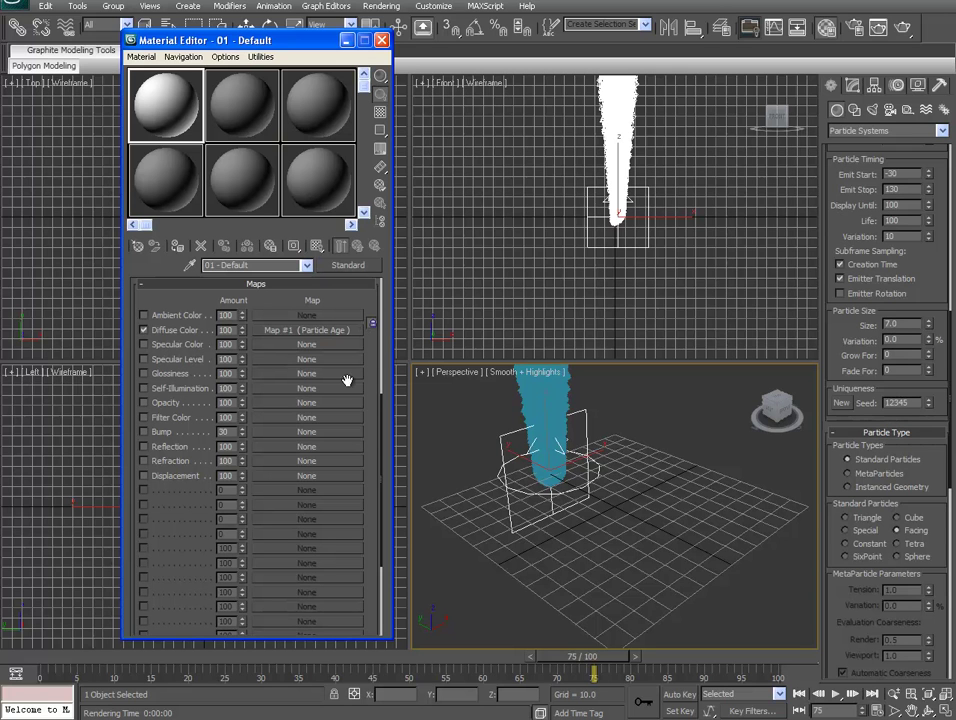
left_click_drag(382, 461, 390, 314)
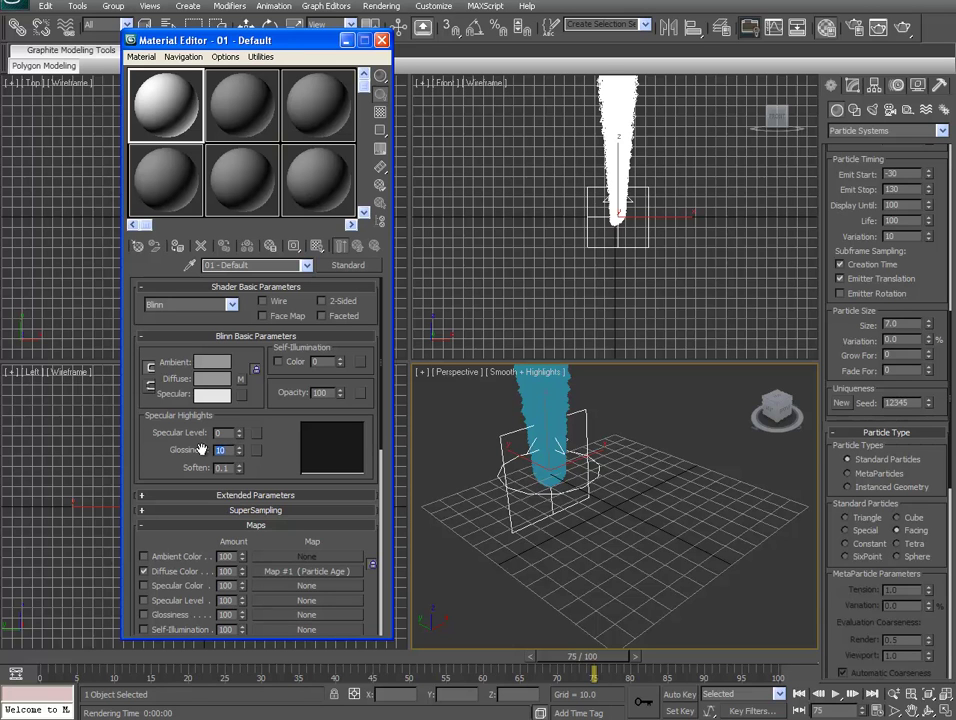
type("0")
left_click_drag(381, 380, 380, 495)
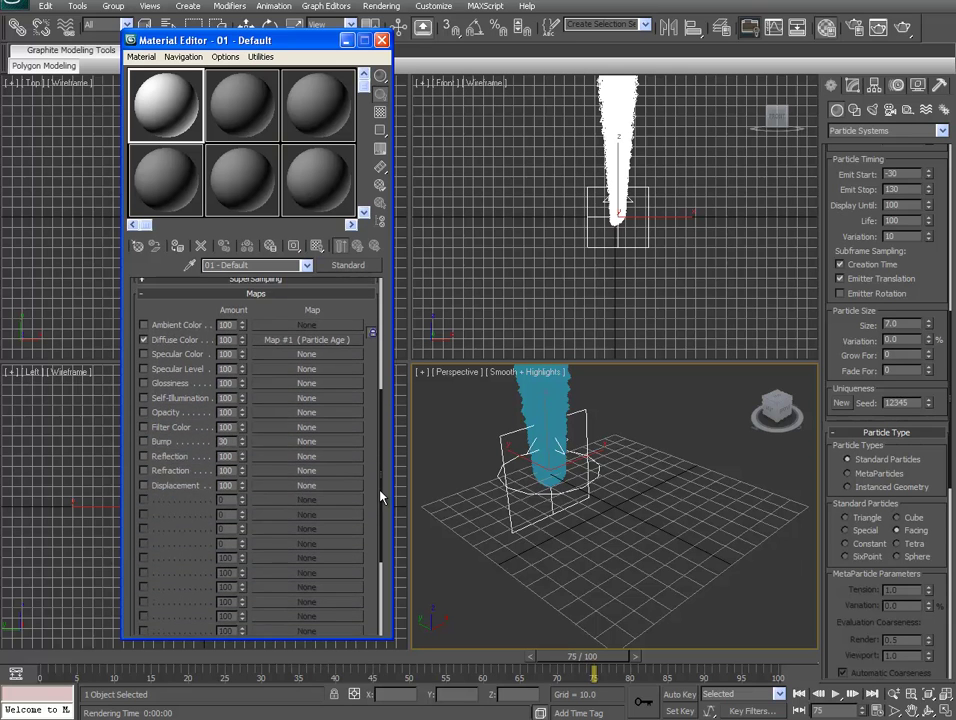
left_click(144, 413)
left_click(302, 413)
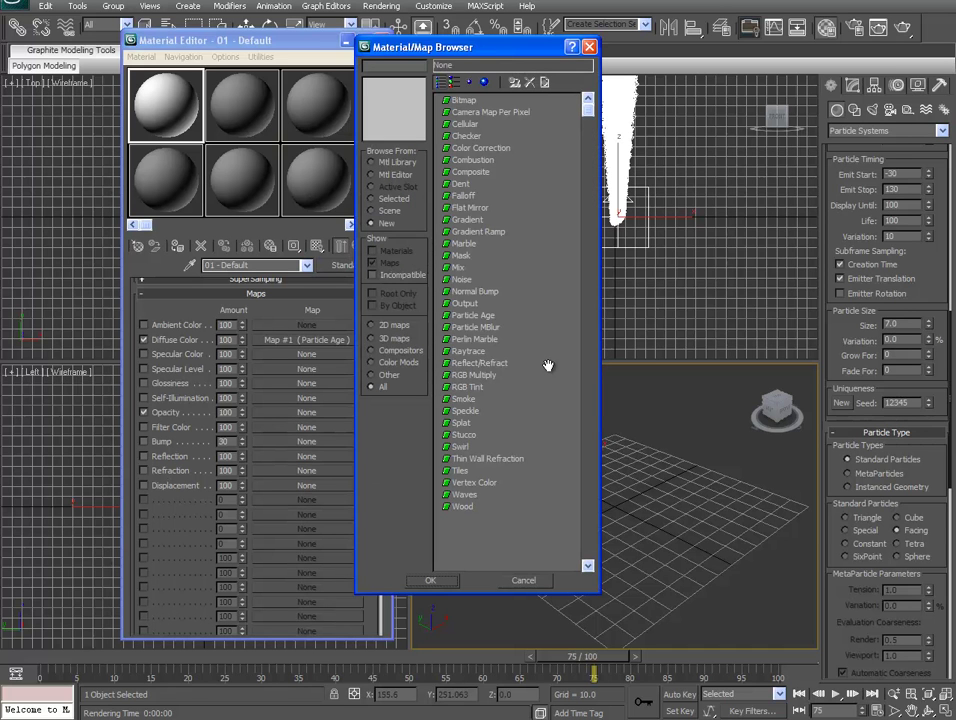
Assign a Mask map to Opacity and swap a Gradient map into its mask slot
double_click(462, 257)
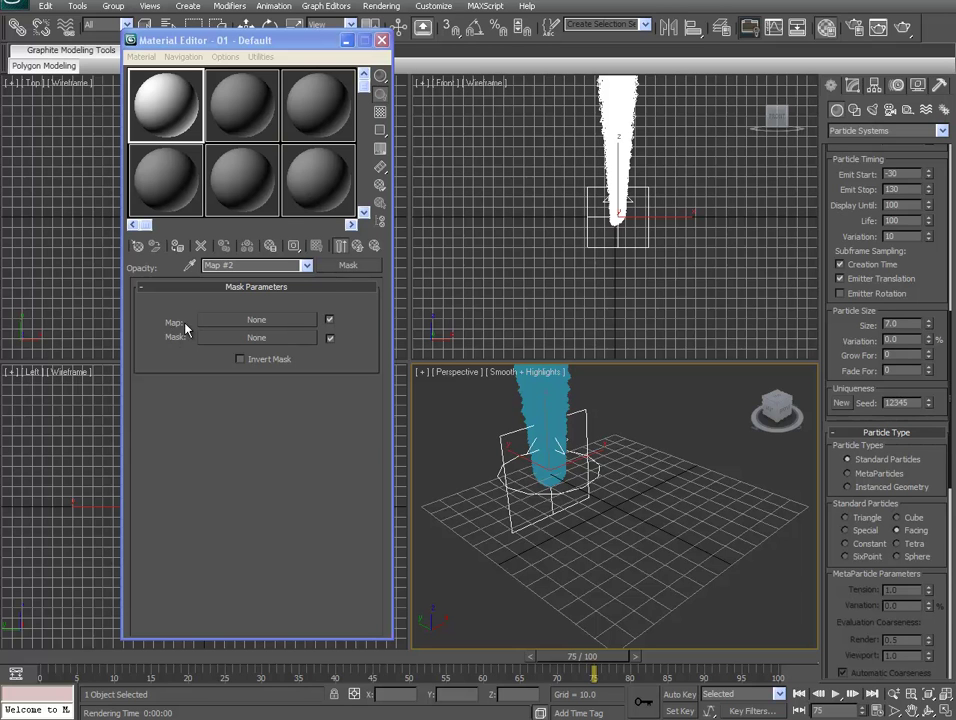
left_click(279, 325)
double_click(468, 220)
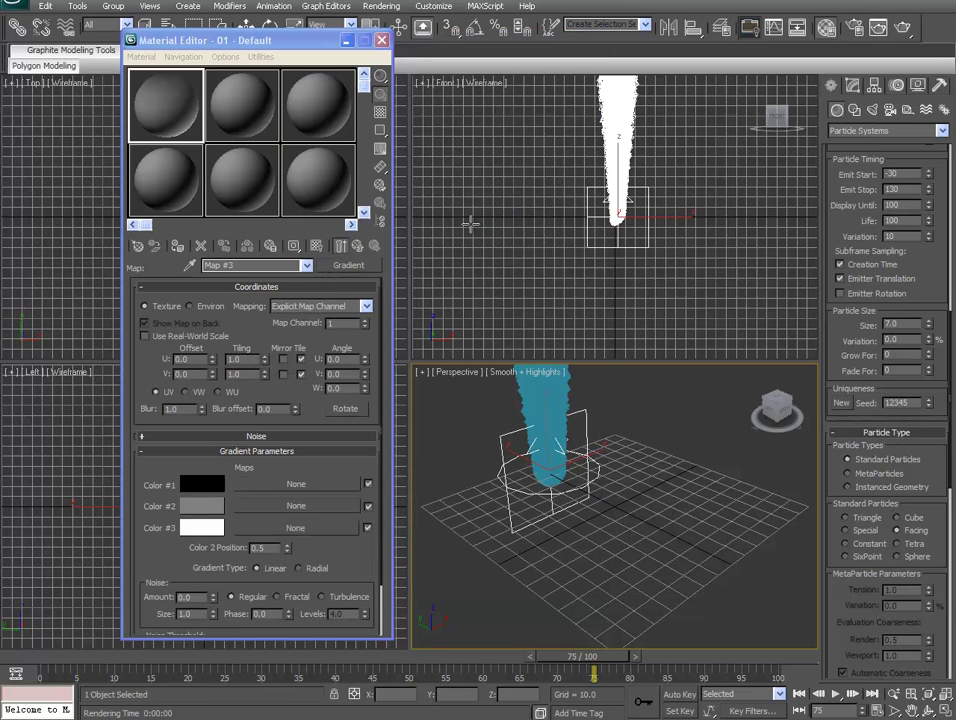
left_click(357, 246)
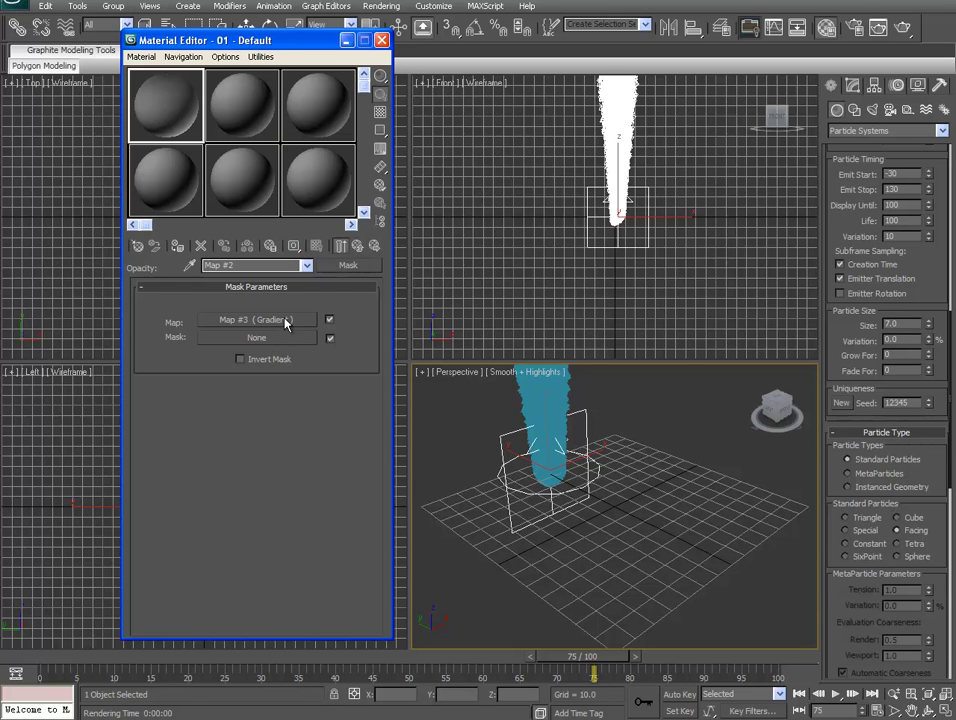
left_click_drag(280, 320, 285, 341)
left_click_drag(285, 341, 285, 340)
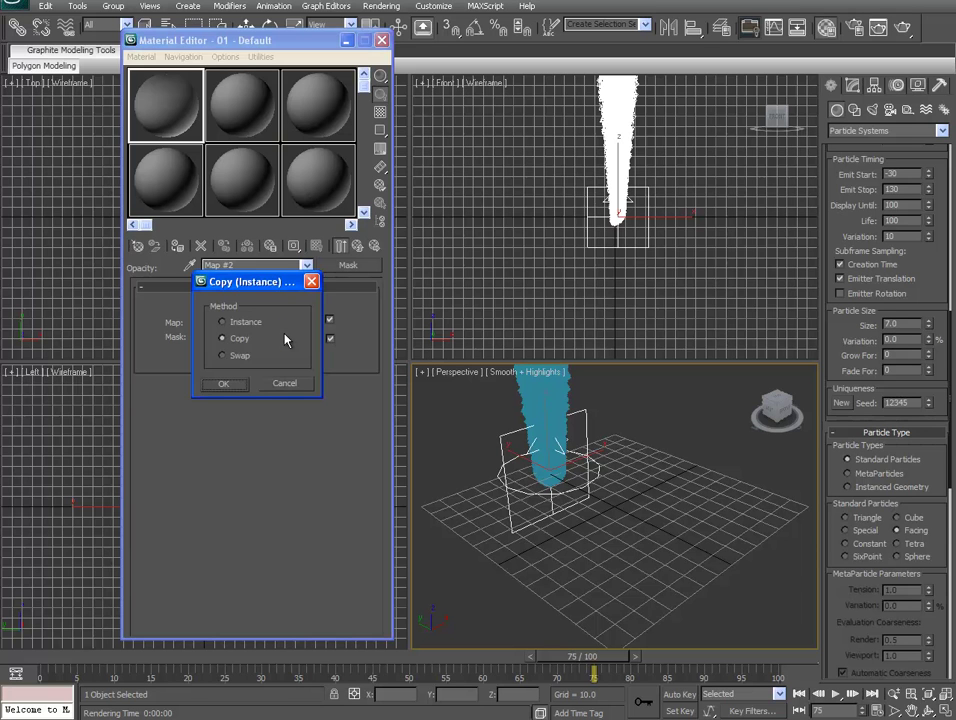
left_click(222, 356)
left_click(228, 385)
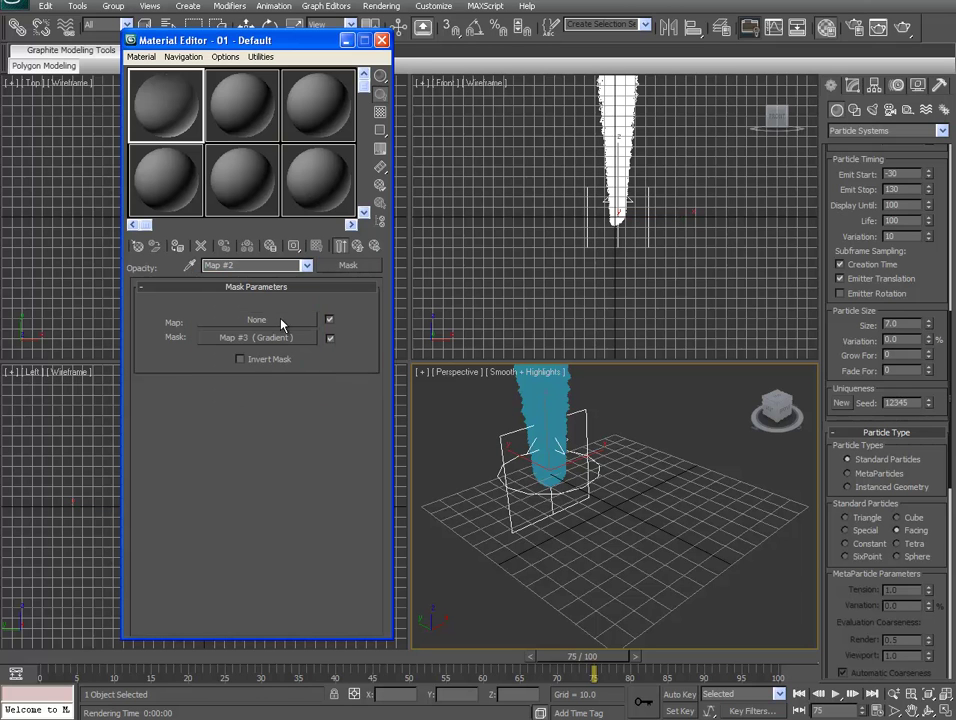
Add a Noise map as the Mask's map and return to the top-level material
left_click(255, 320)
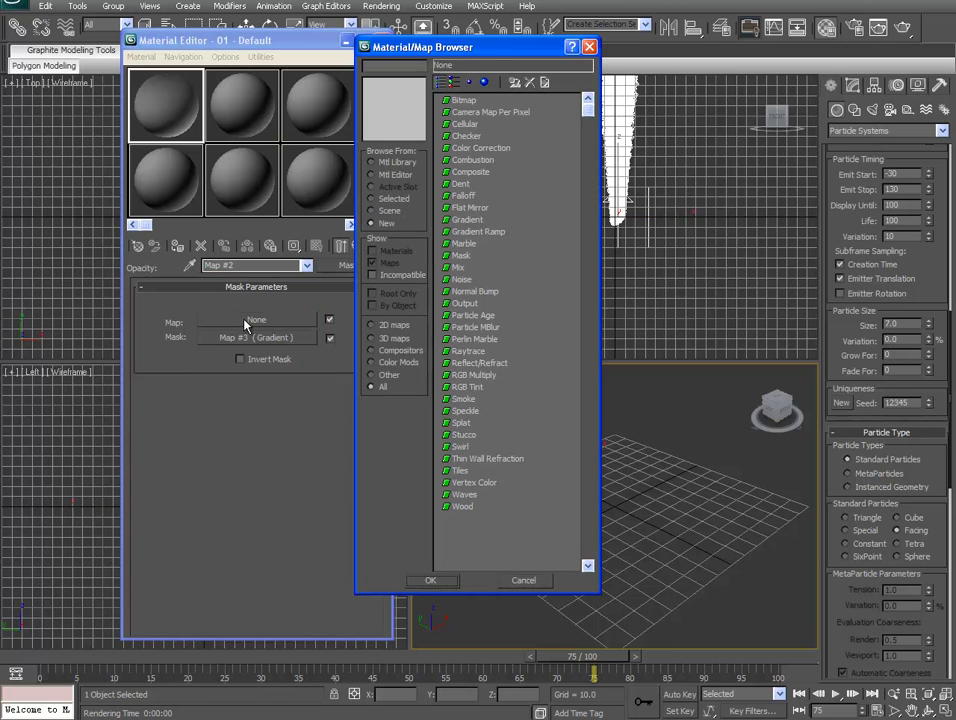
double_click(462, 281)
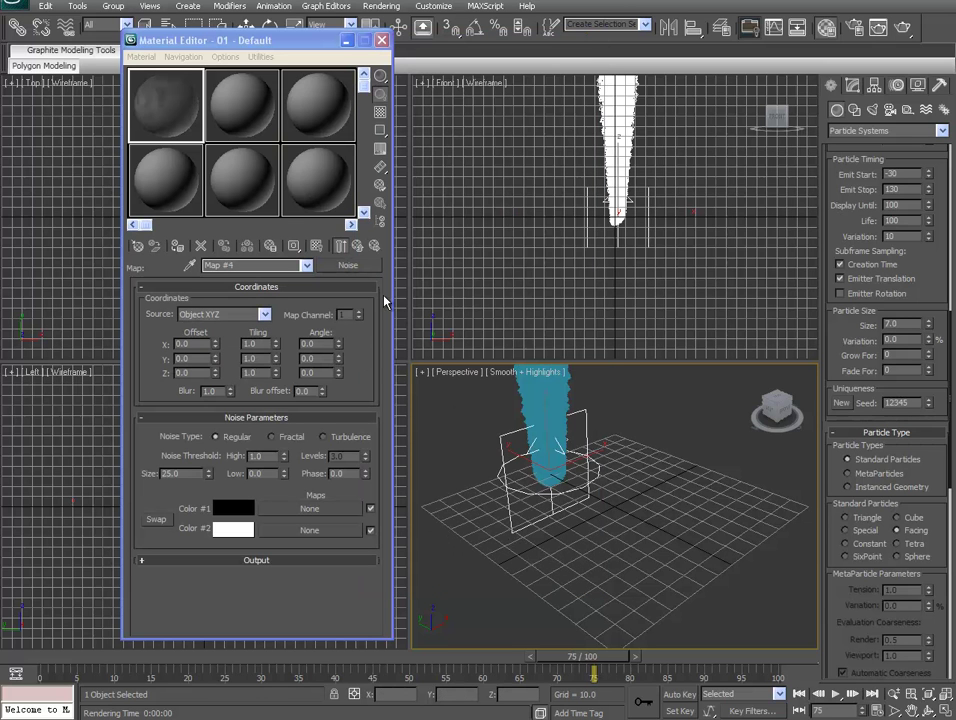
left_click(357, 246)
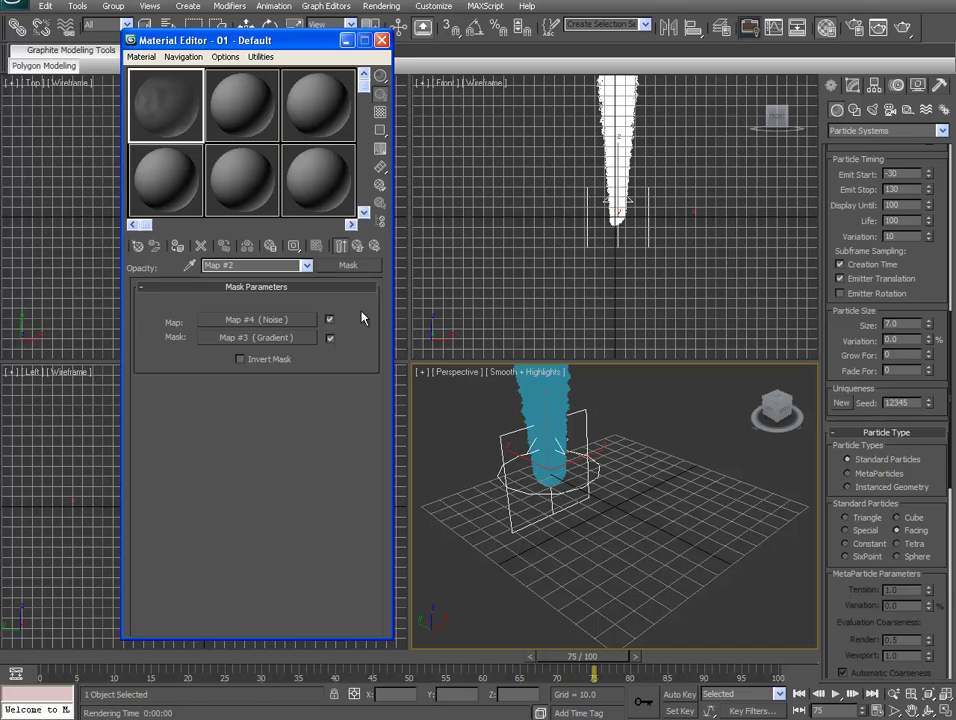
left_click(357, 246)
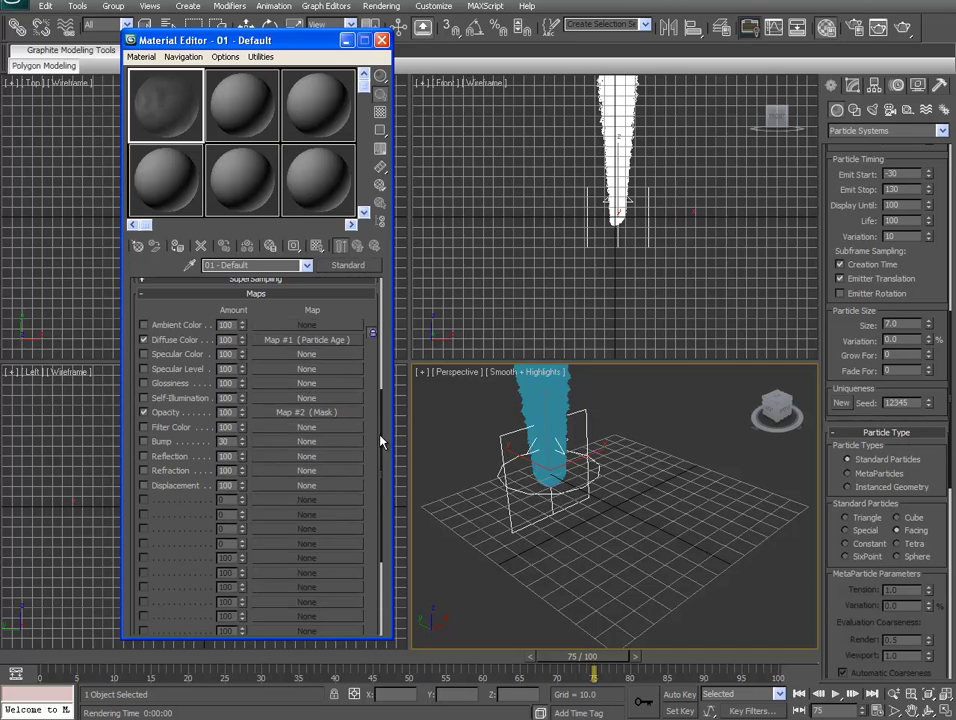
Apply the smoke material to the particles, then render Perspective frame 75
left_click_drag(384, 380, 382, 258)
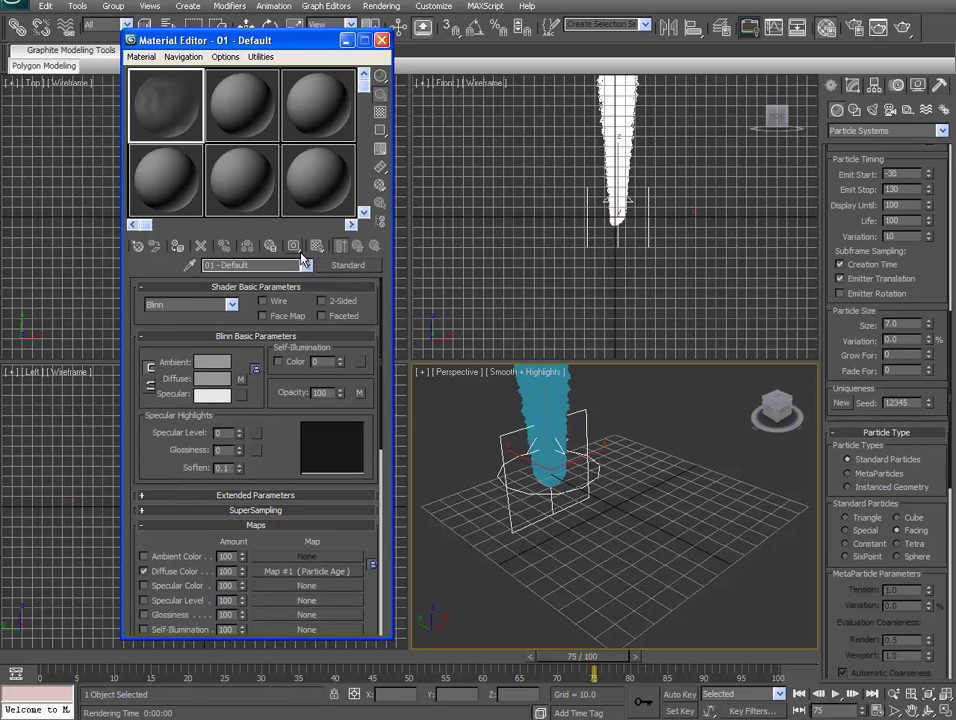
left_click(176, 248)
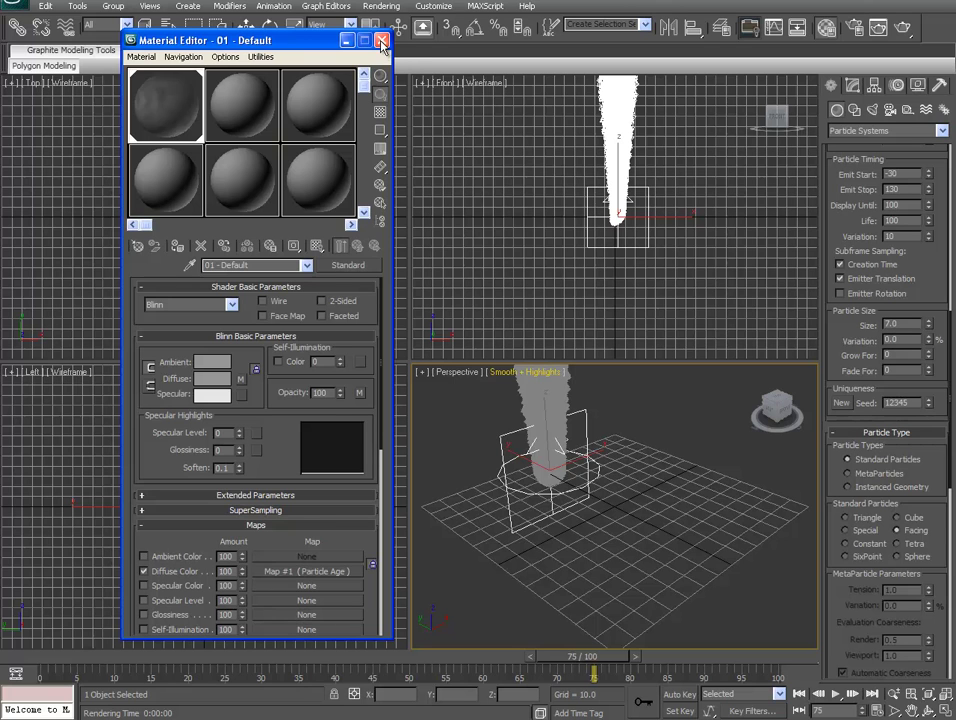
left_click(382, 42)
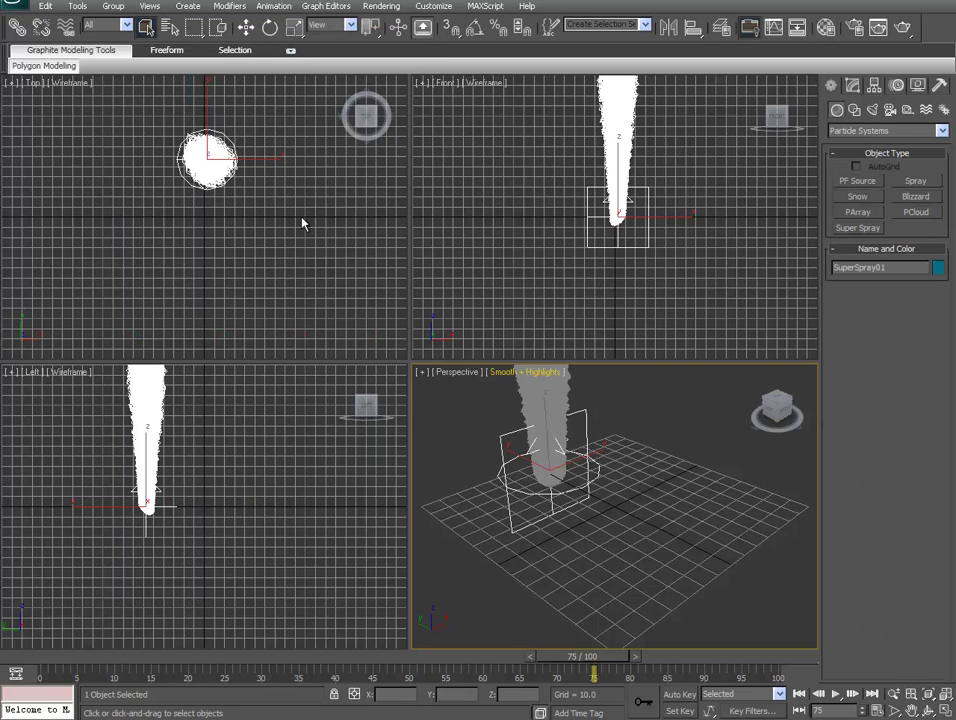
left_click(670, 455)
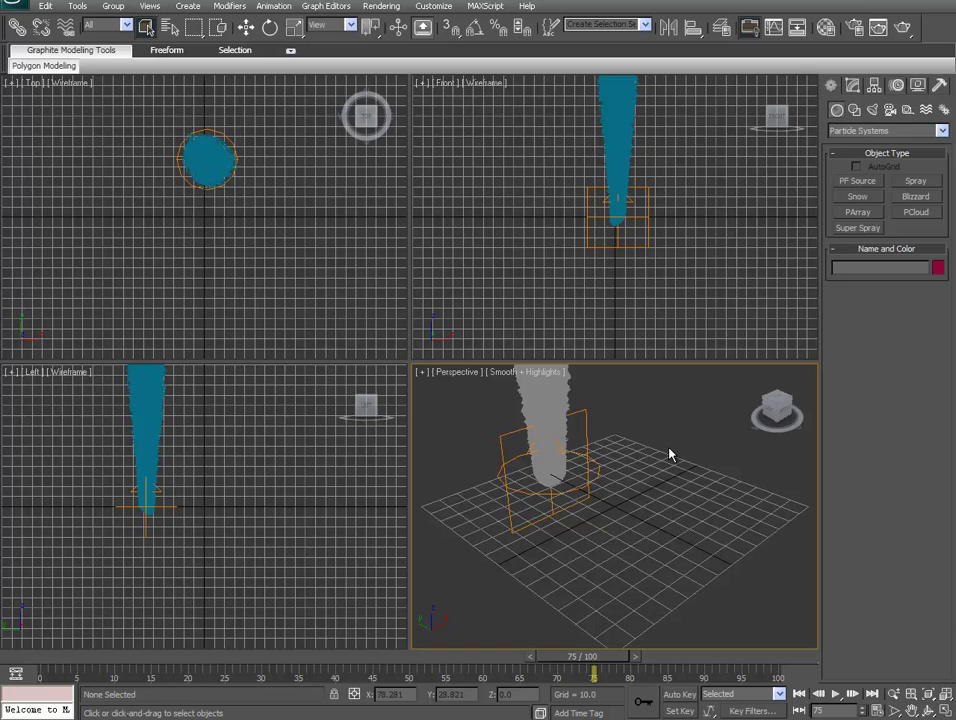
key("shift+q")
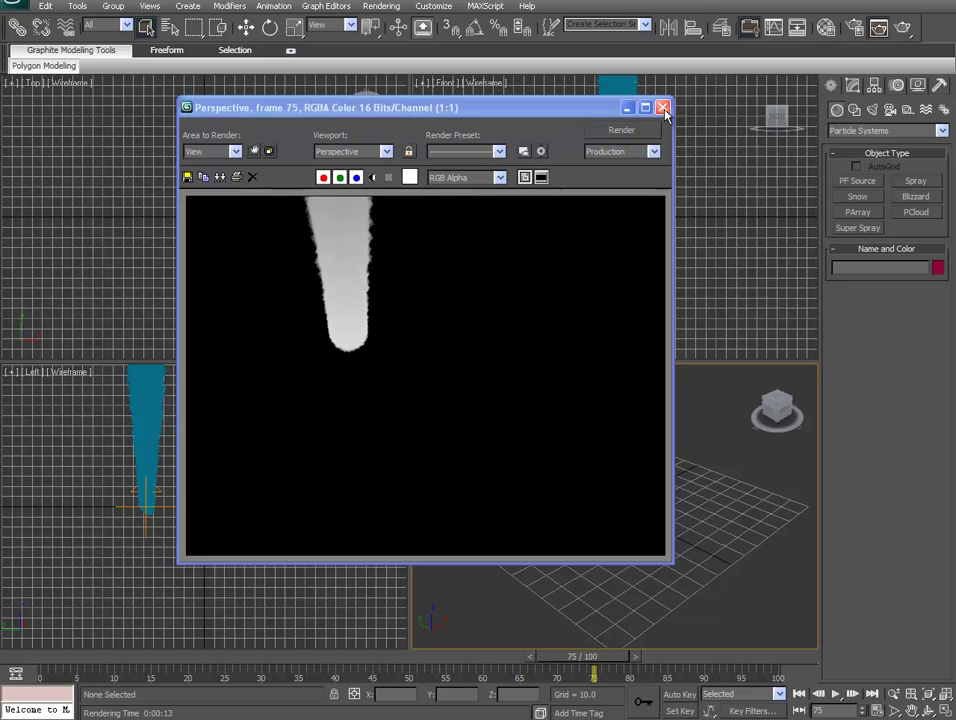
Place a Standard Free Spot light, Fspot01, below the smoke emitter in the Front view
left_click(662, 107)
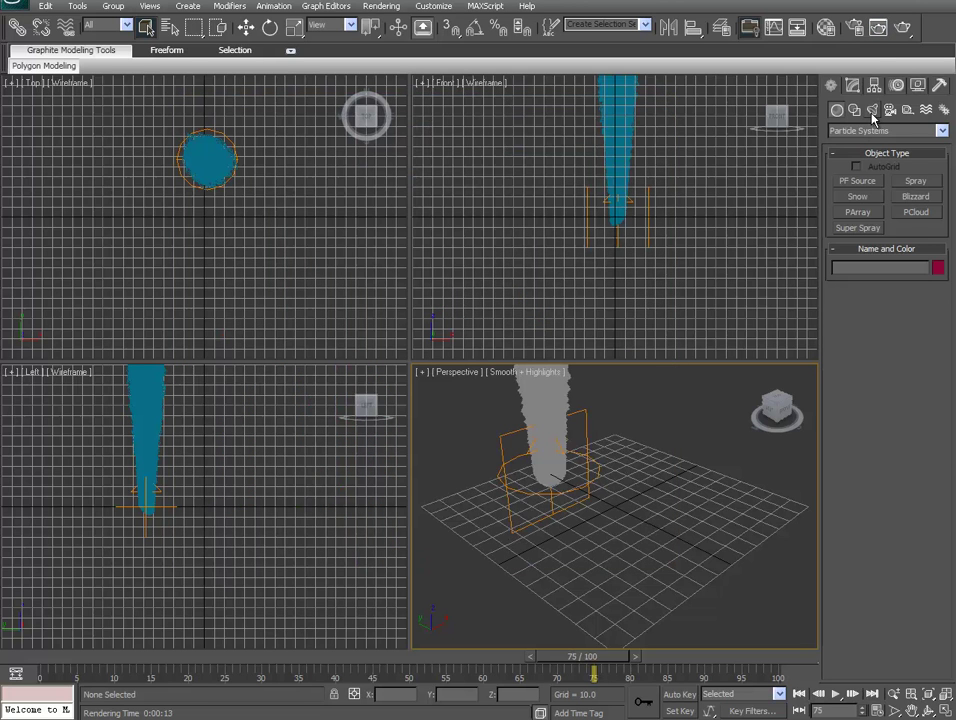
left_click(872, 116)
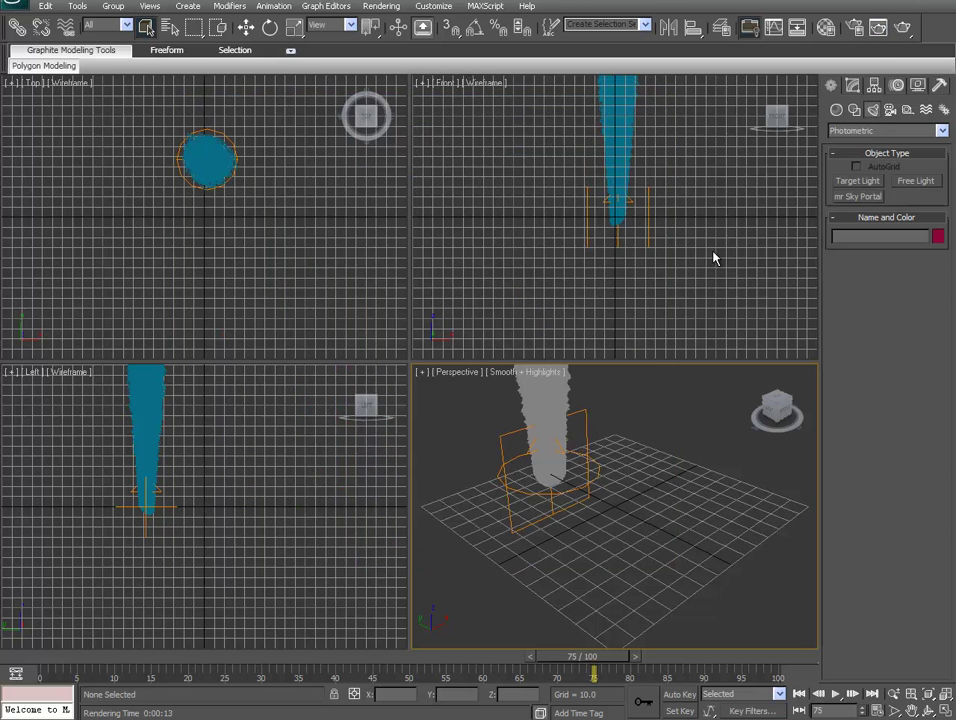
left_click(883, 134)
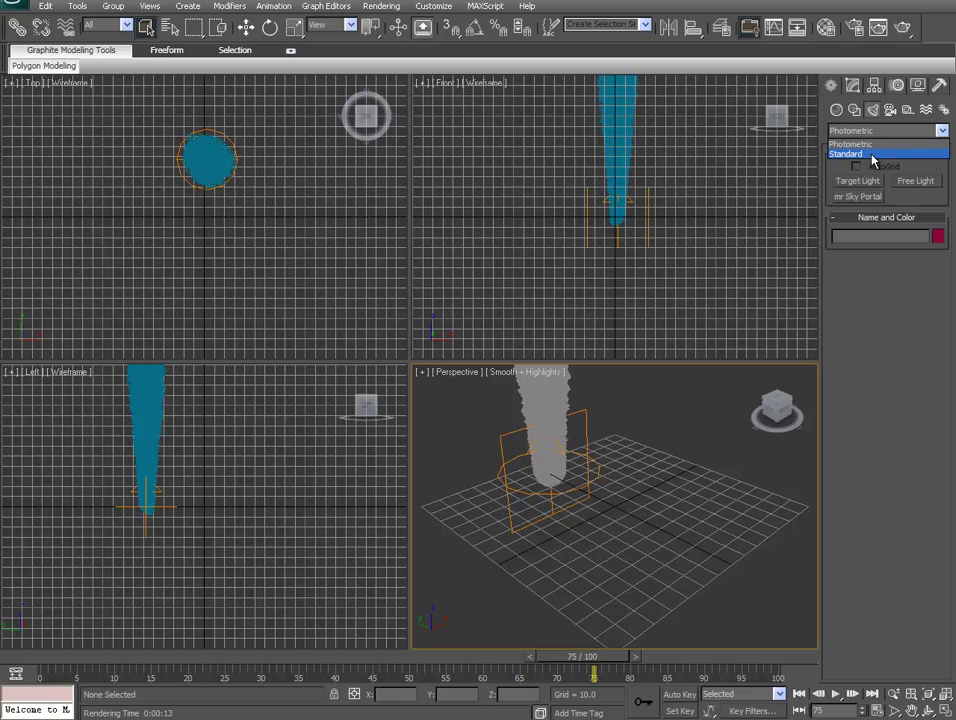
left_click(873, 155)
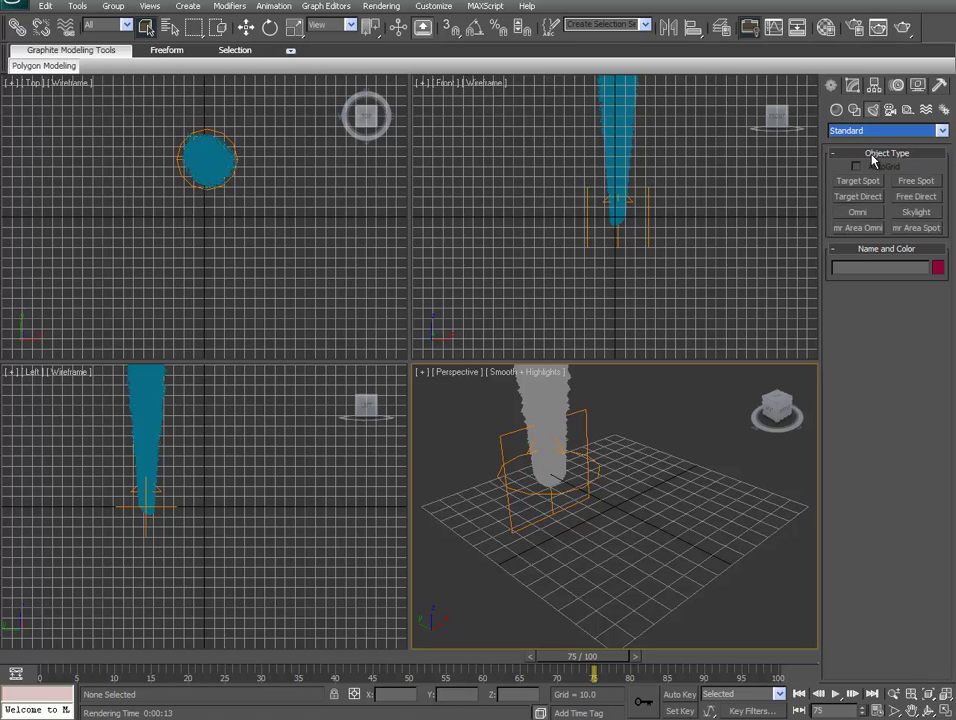
left_click(926, 186)
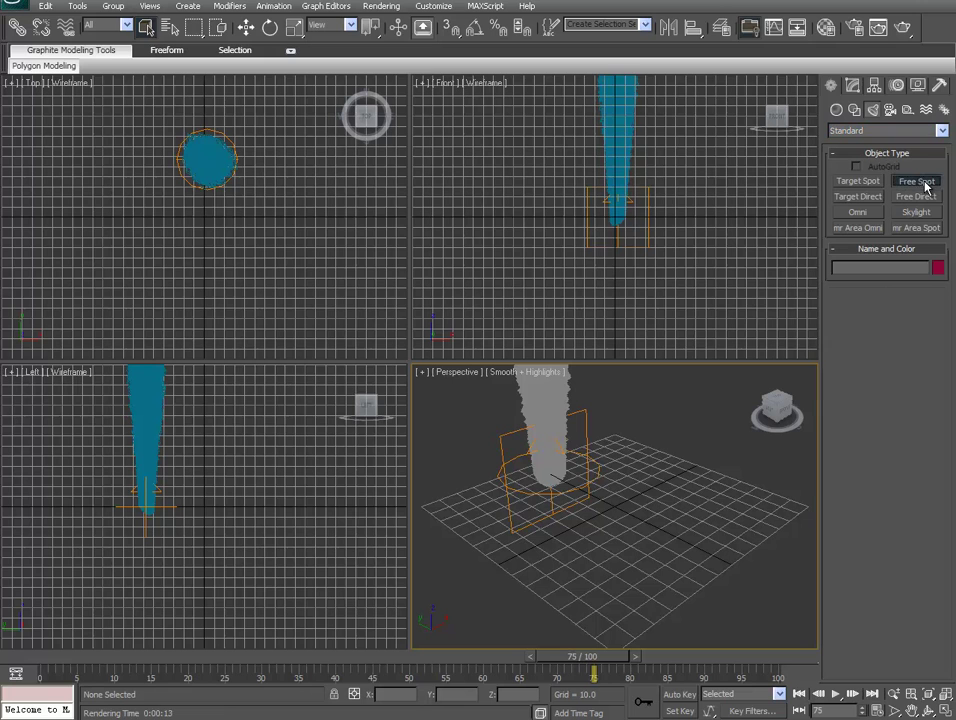
left_click(617, 234)
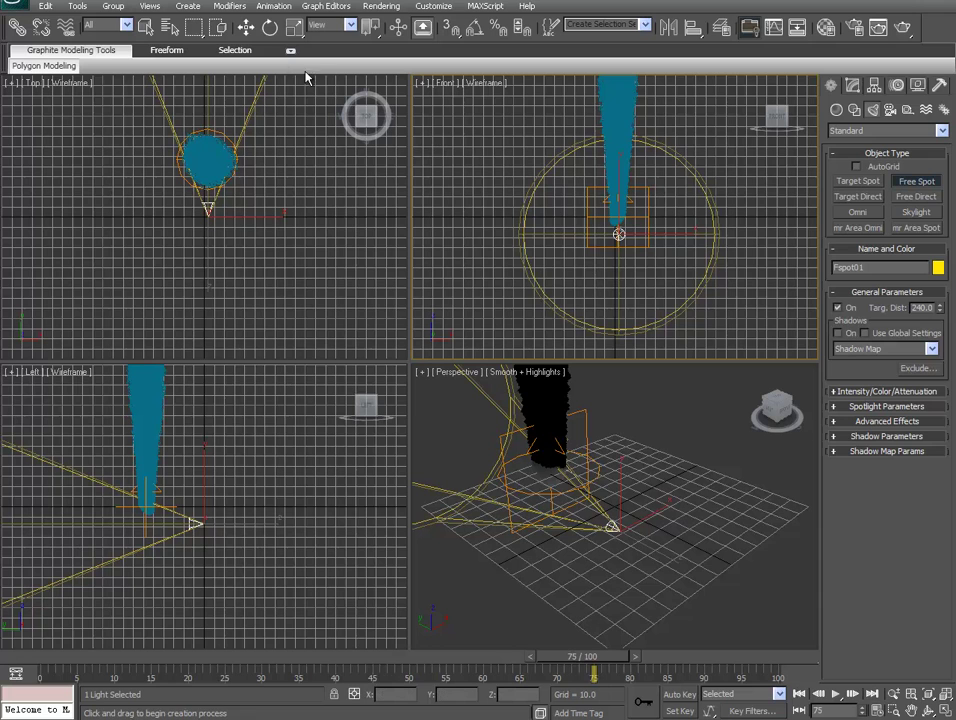
Rotate the free spotlight -90° in the Left view so it points straight up
left_click(270, 31)
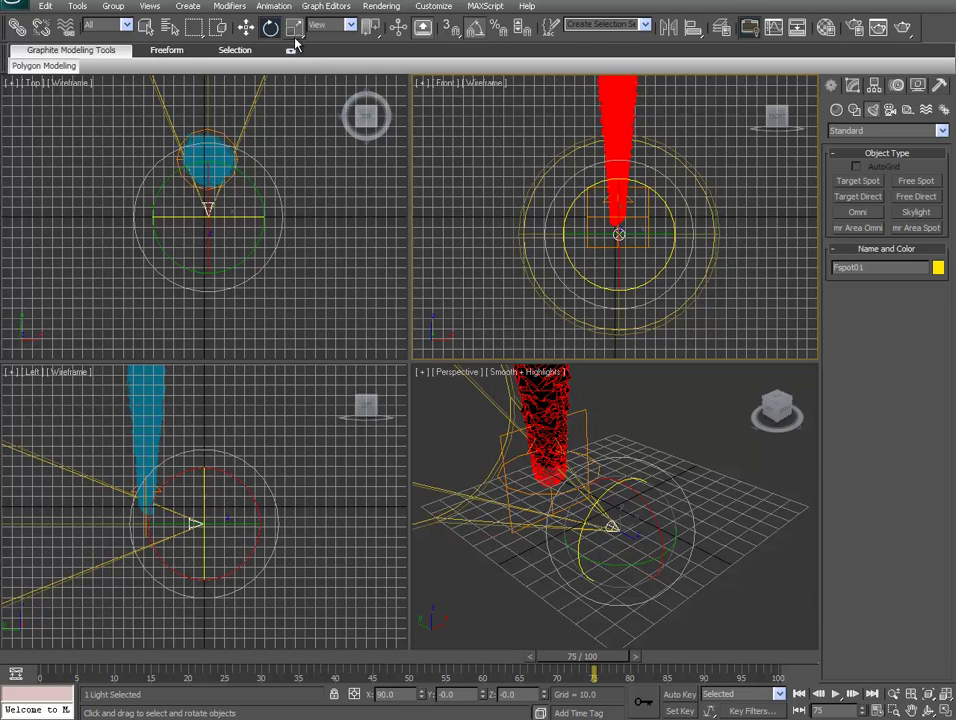
right_click(303, 427)
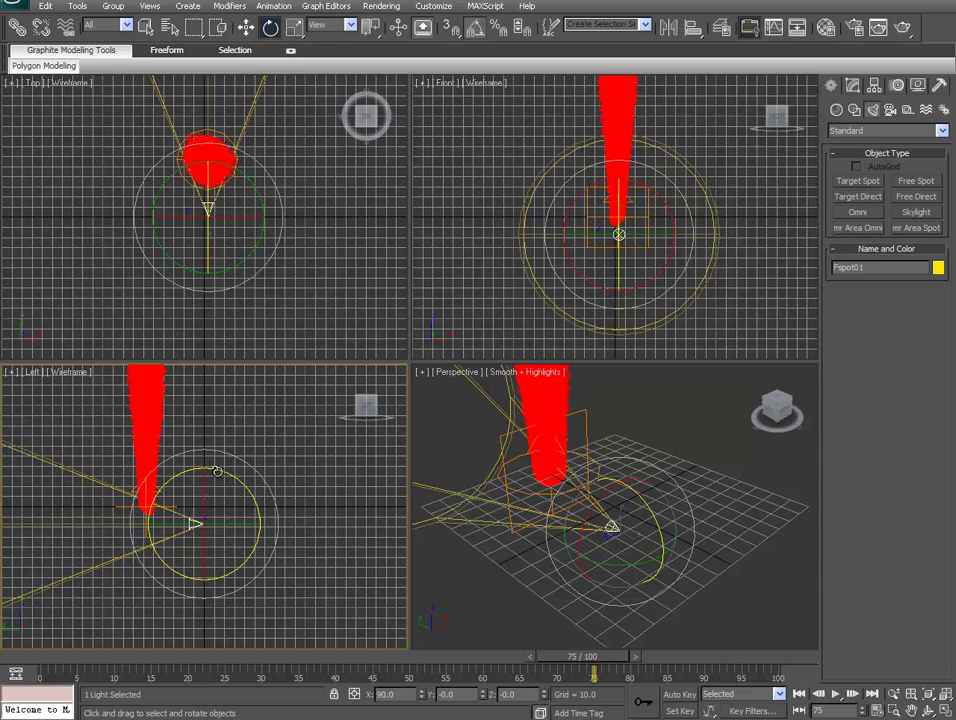
left_click_drag(224, 475, 279, 487)
Move Fspot01 beneath the emitter in the Left and Top views, centring it at X 0.38
left_click(246, 28)
left_click(212, 503)
left_click_drag(212, 503, 169, 512)
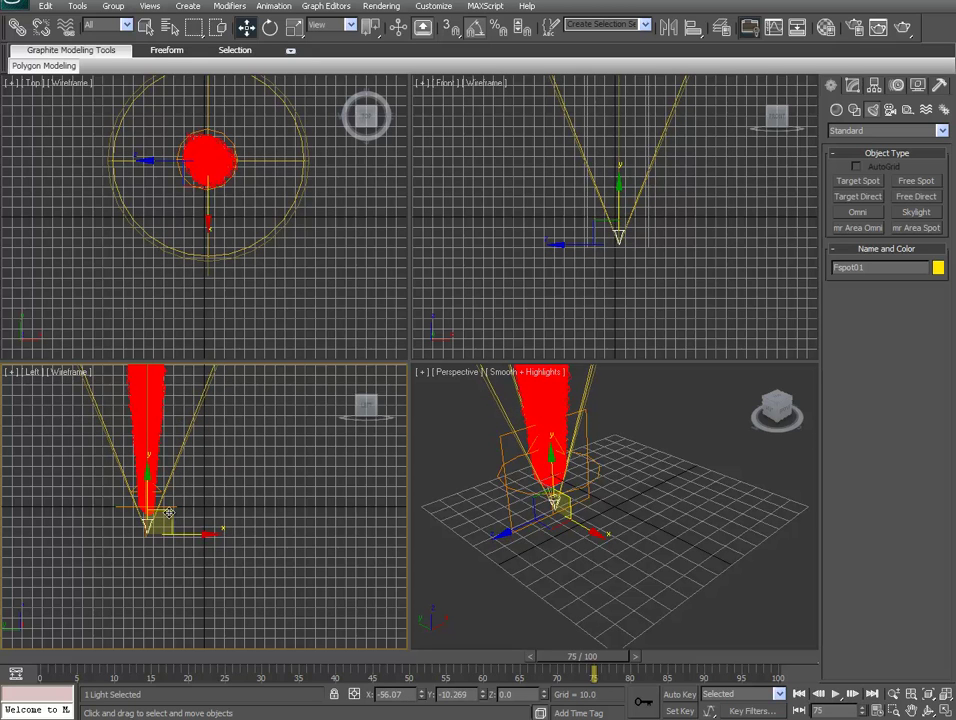
left_click_drag(169, 512, 169, 512)
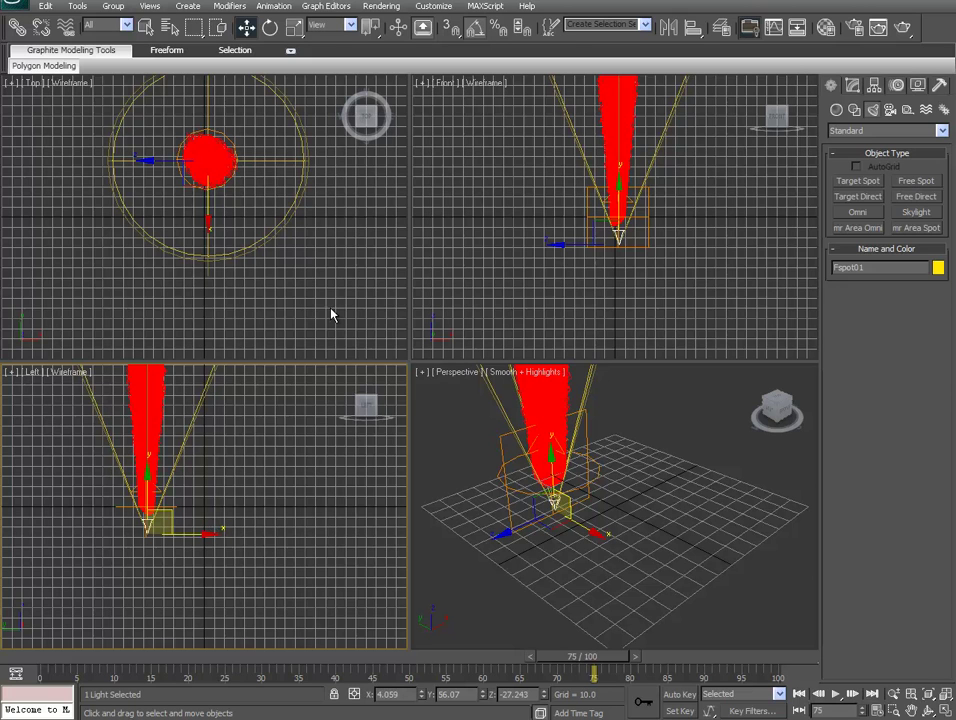
right_click(272, 196)
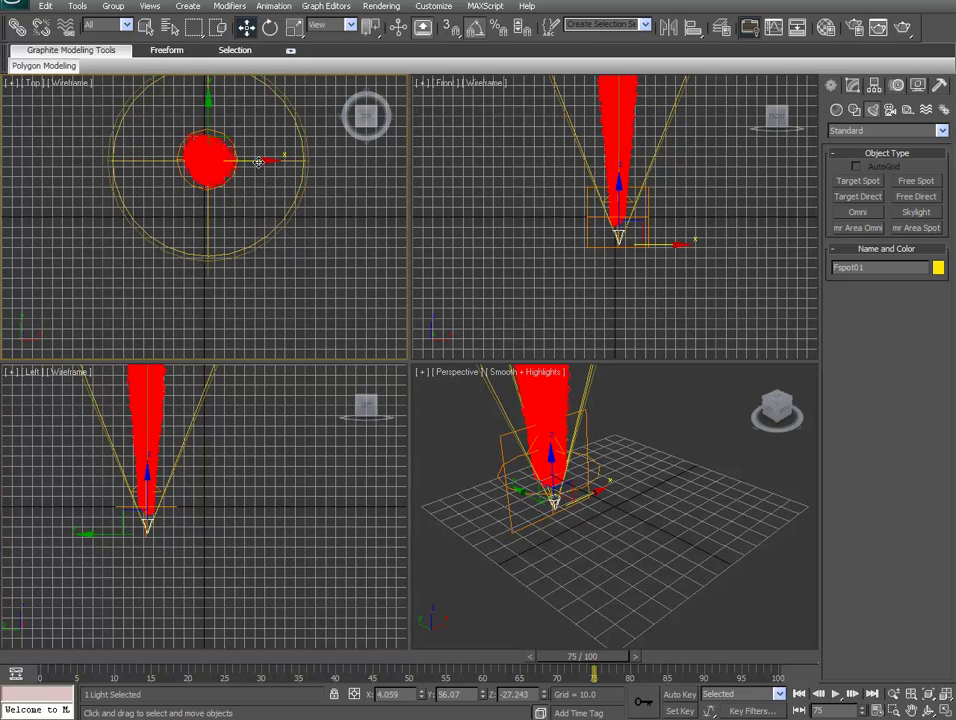
left_click_drag(257, 161, 254, 160)
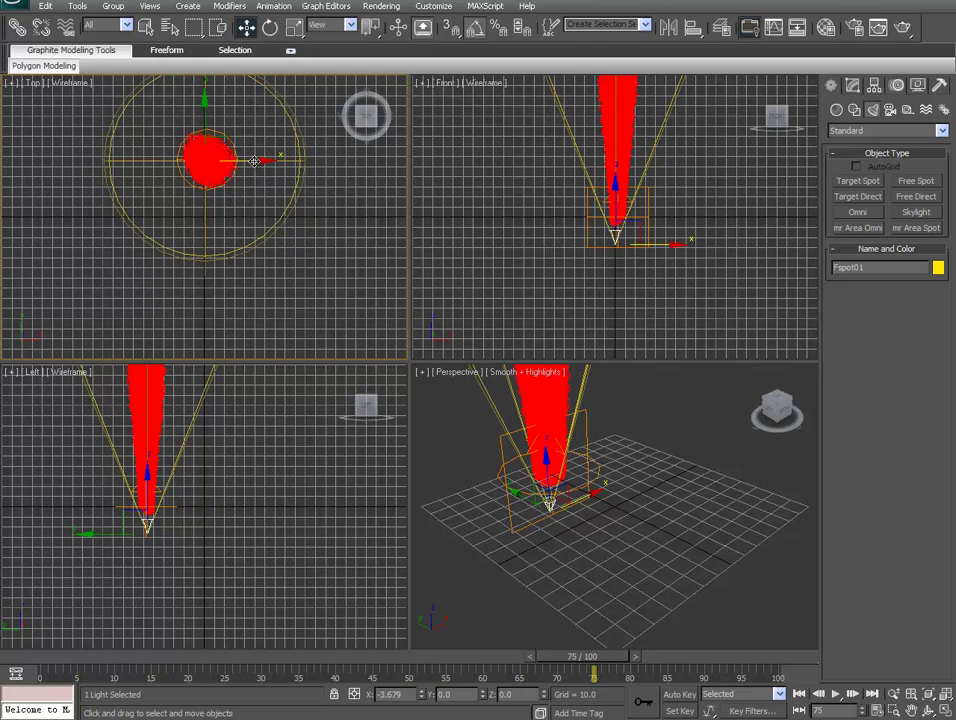
left_click_drag(254, 160, 254, 160)
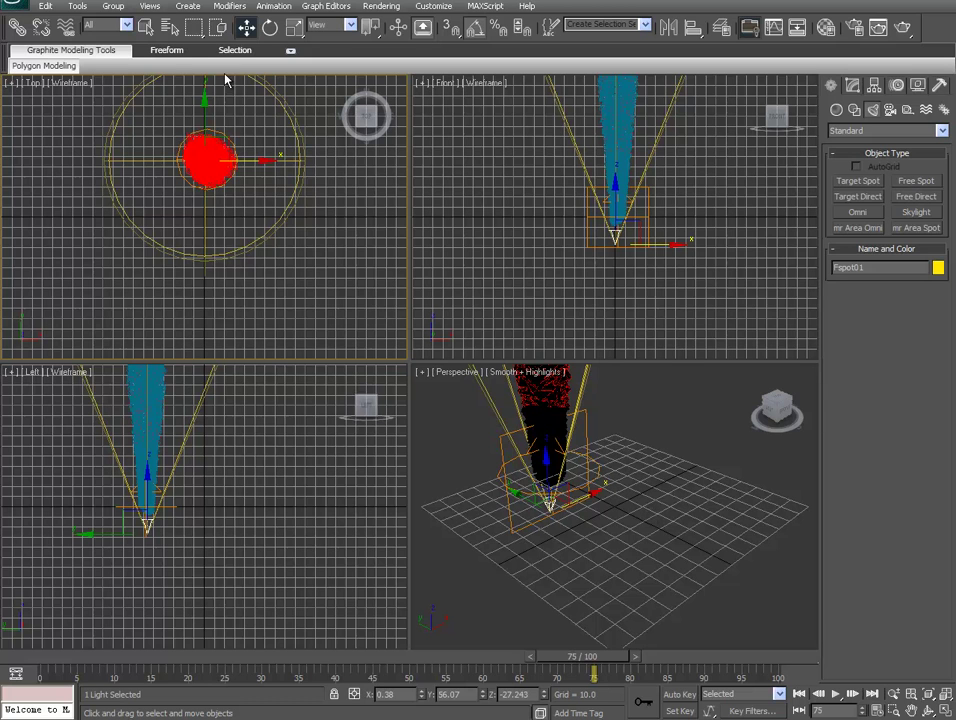
left_click(145, 27)
Deselect all and test-render the Perspective view with the new spotlight
left_click(694, 470)
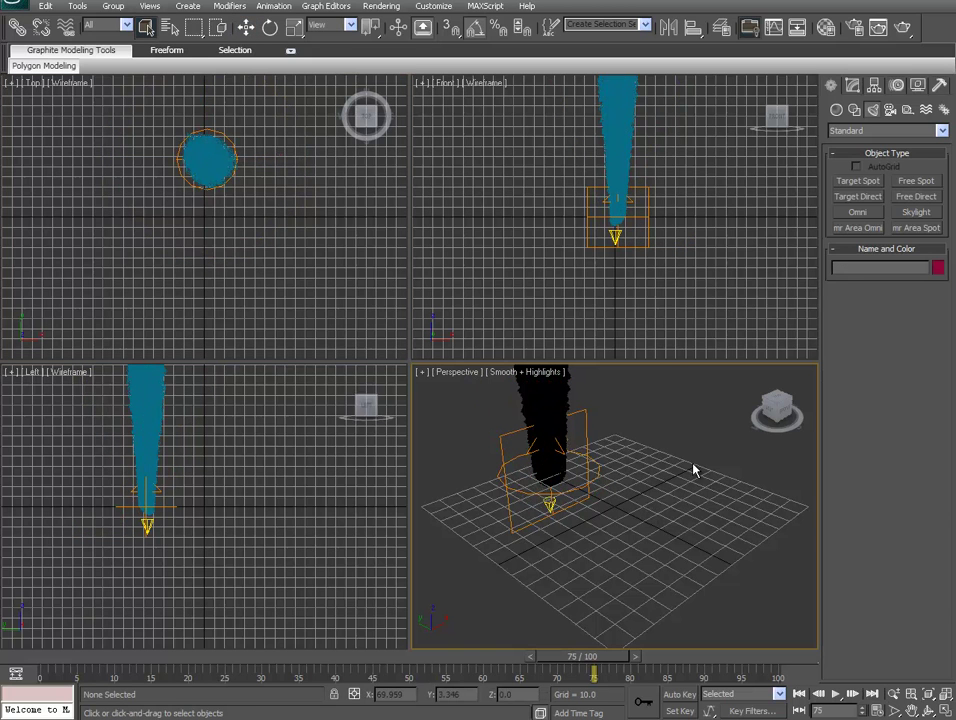
key("shift+q")
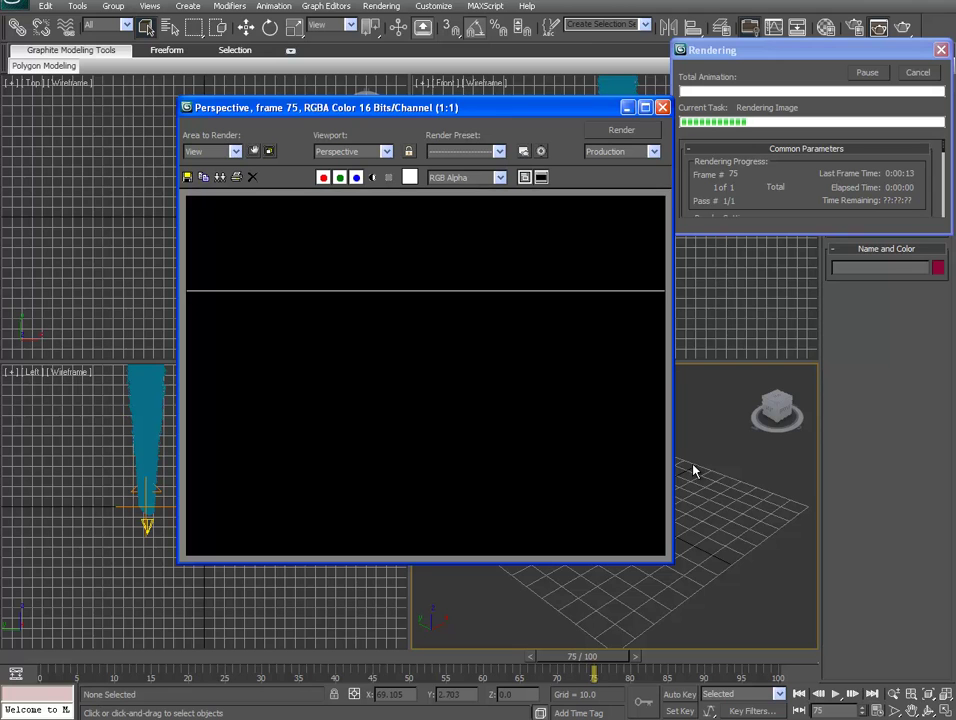
left_click(663, 108)
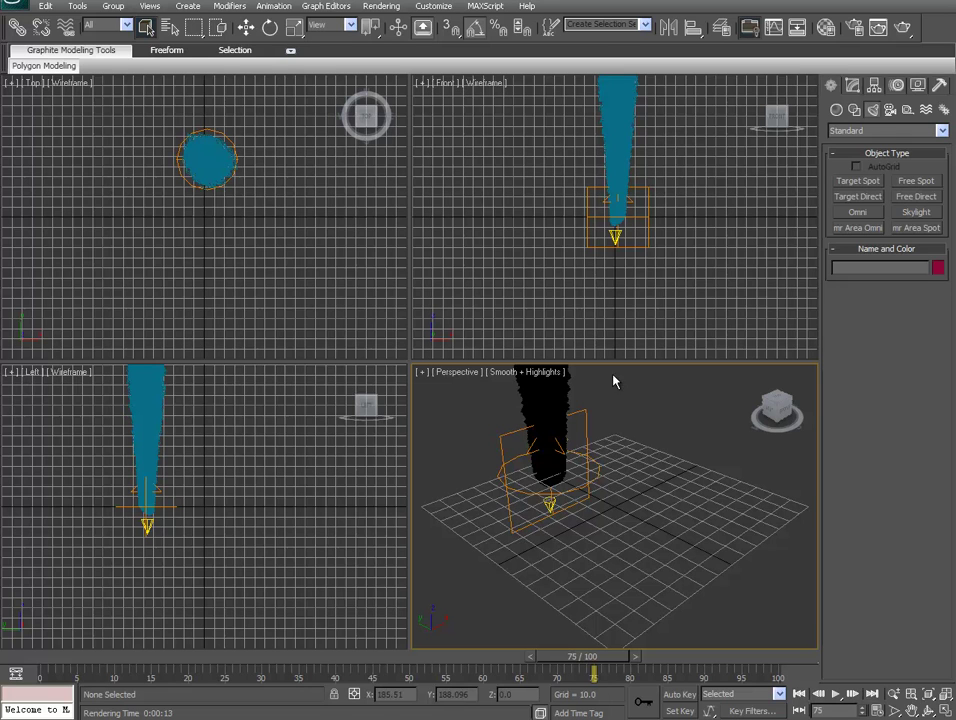
Select Fspot01 in the Modify panel and expand its Intensity and Spotlight Parameters rollouts
left_click(853, 87)
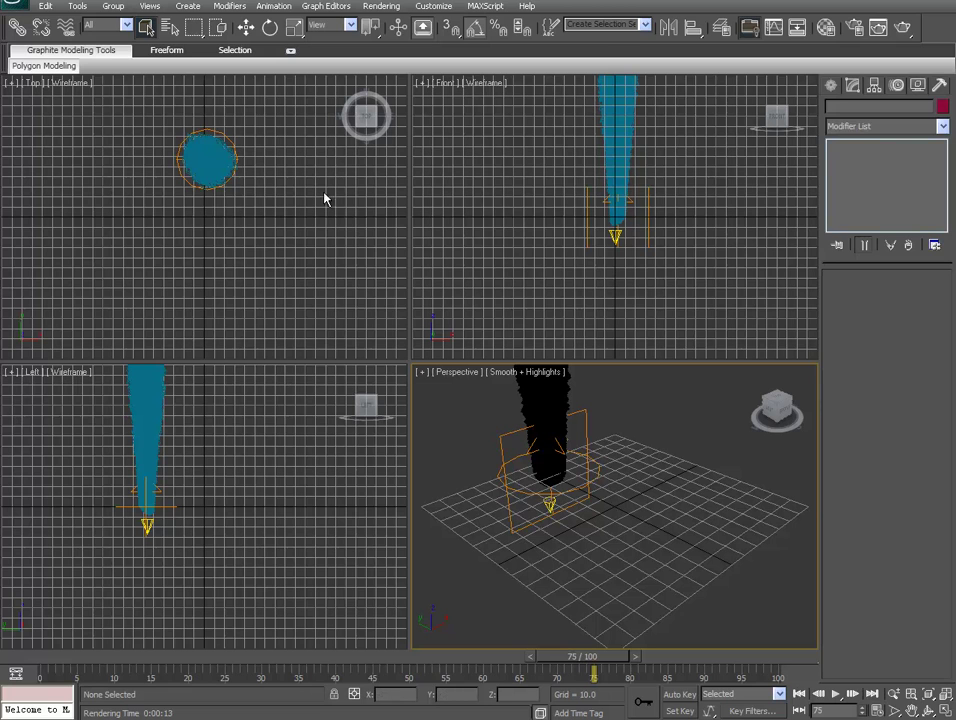
left_click(549, 505)
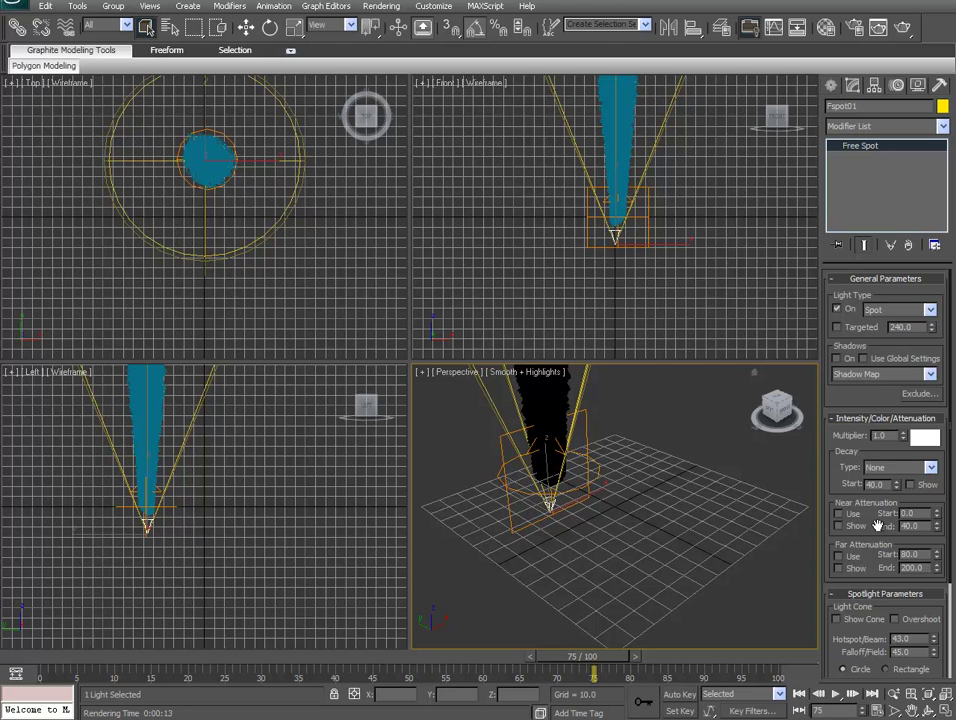
scroll(877, 385, "down", 3)
scroll(877, 385, "up", 4)
scroll(877, 418, "down", 4)
scroll(876, 380, "up", 1)
scroll(876, 374, "up", 2)
left_click(886, 419)
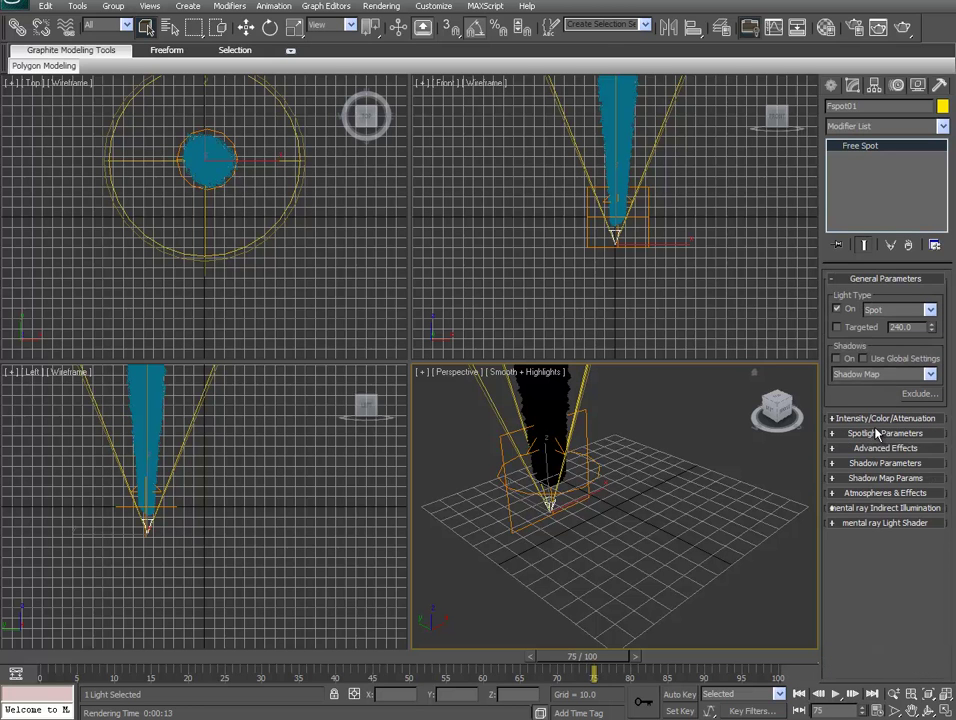
left_click(869, 280)
left_click(869, 283)
left_click(850, 385)
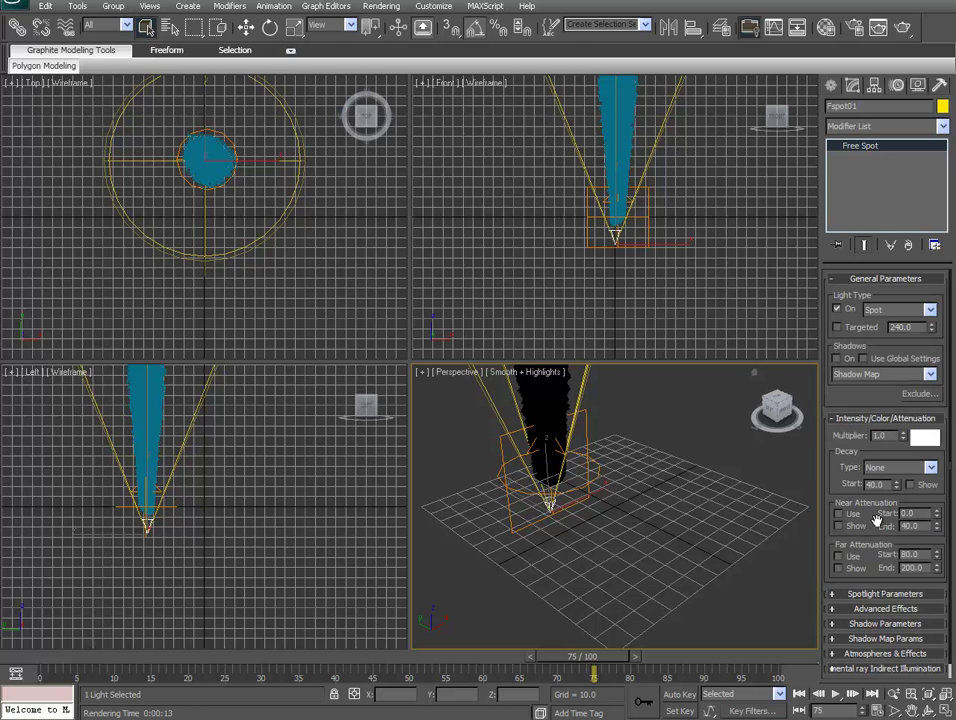
left_click(885, 596)
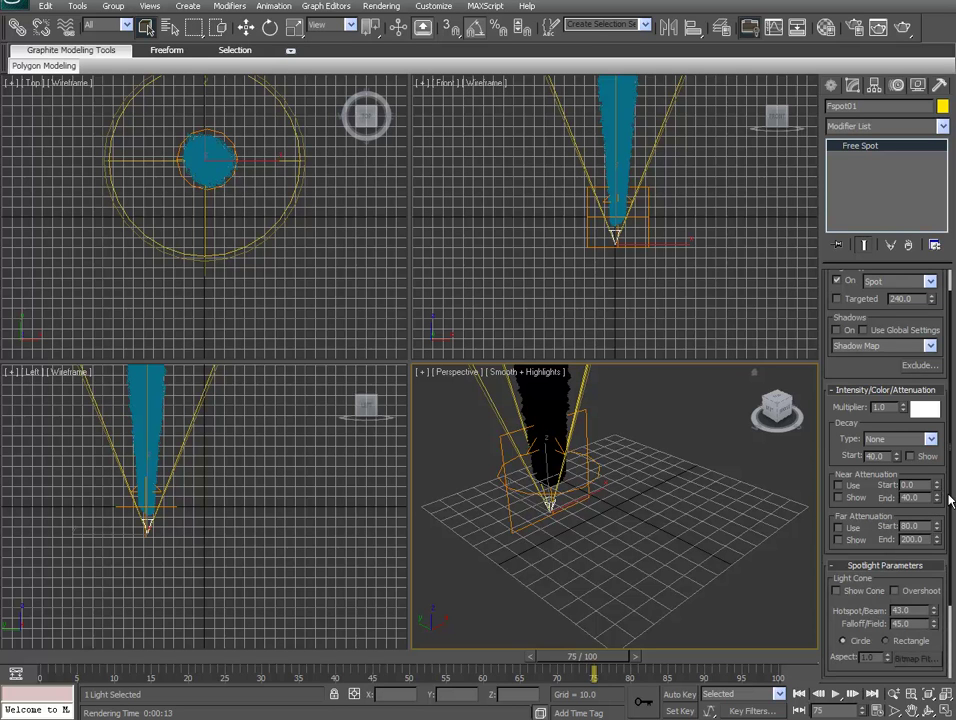
scroll(950, 500, "down", 3)
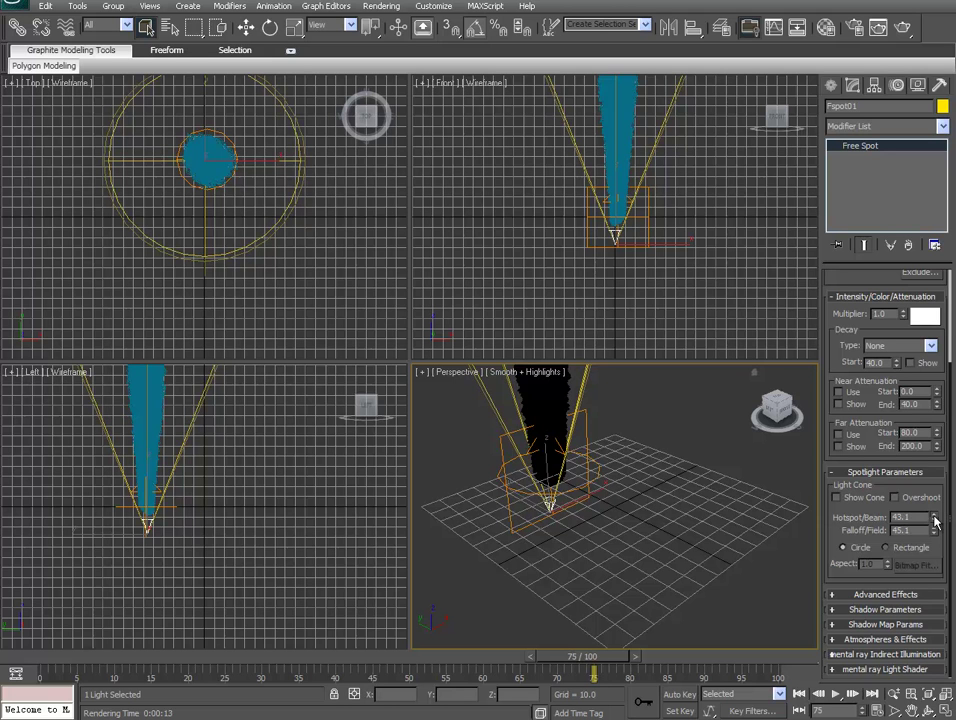
Set Fspot01's hotspot to 20.4, falloff to 25.4 and intensity multiplier to 0.8
left_click_drag(935, 520, 915, 692)
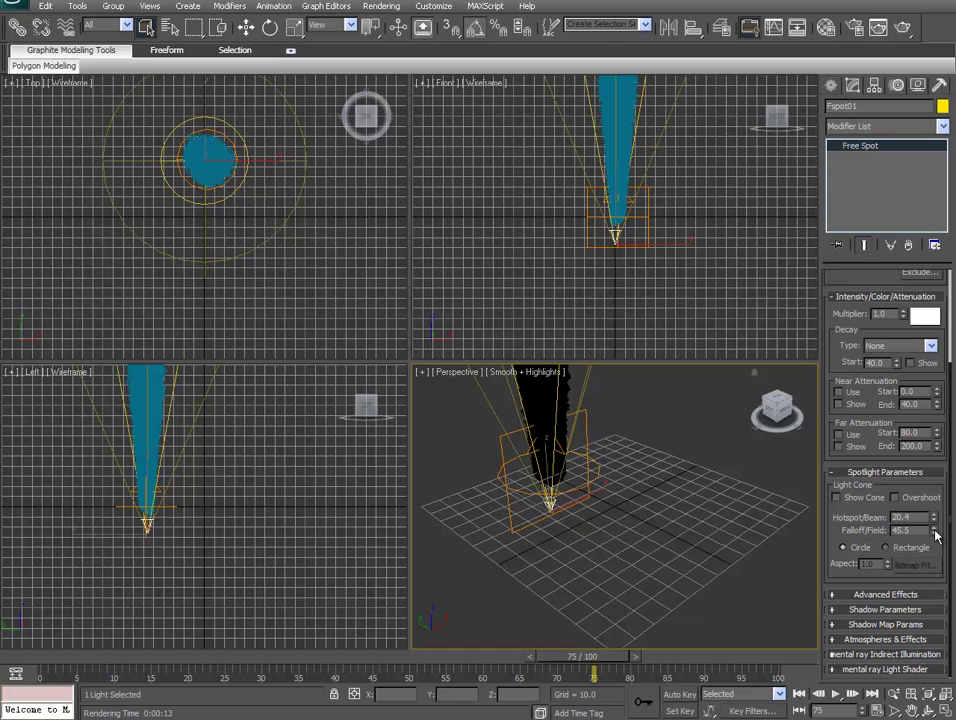
left_click_drag(936, 536, 931, 680)
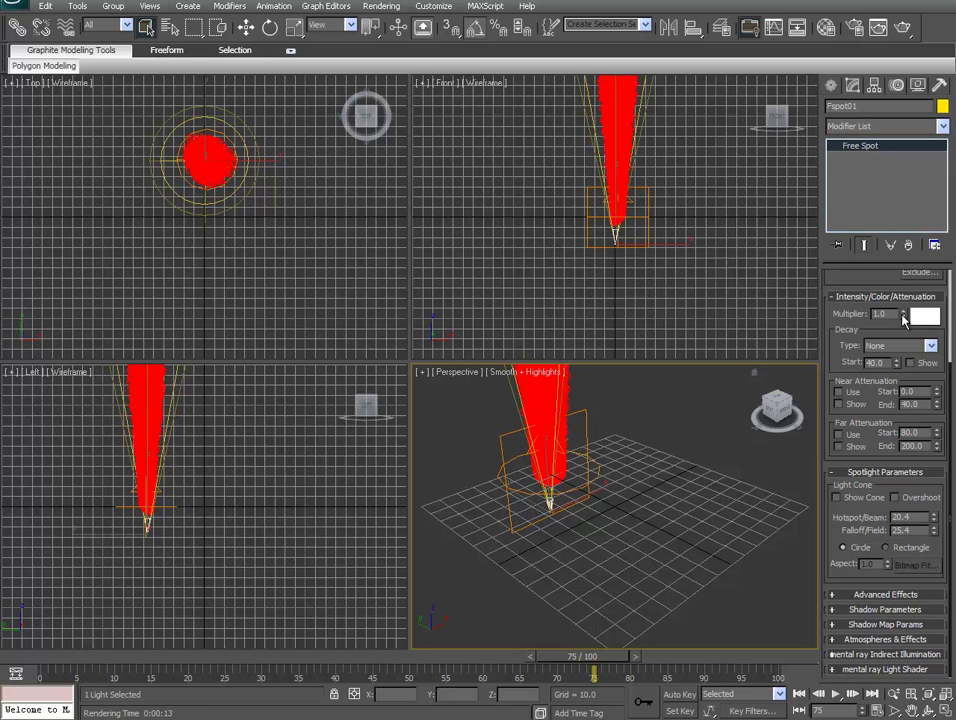
double_click(880, 314)
type(".8")
key("Return")
Create an Omni light, Omni01, in the Front view above and right of the emitter
left_click(836, 89)
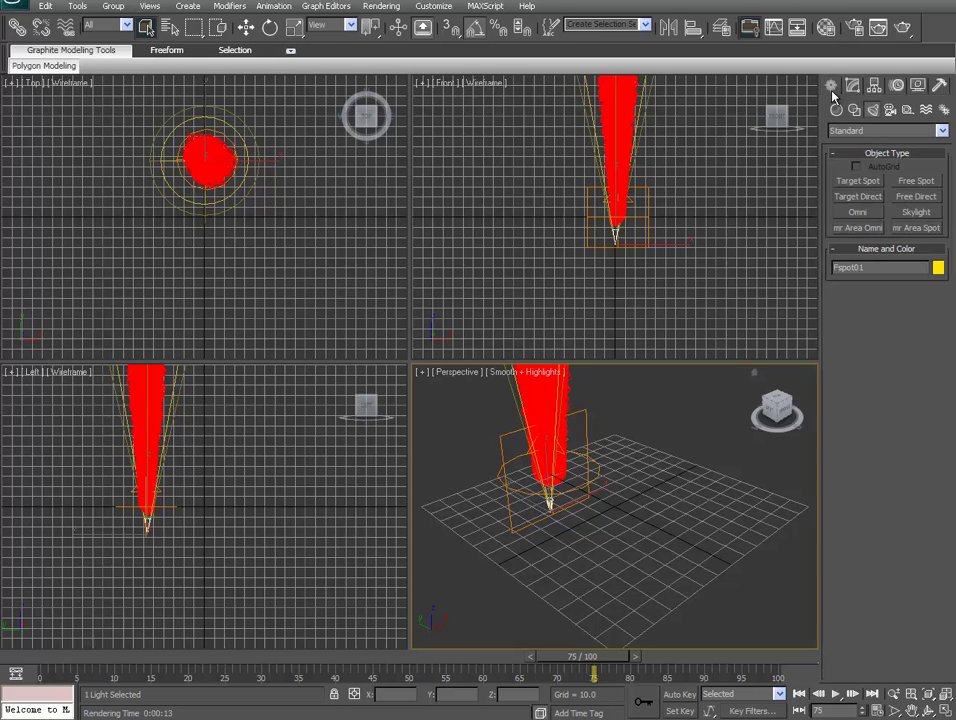
left_click(857, 214)
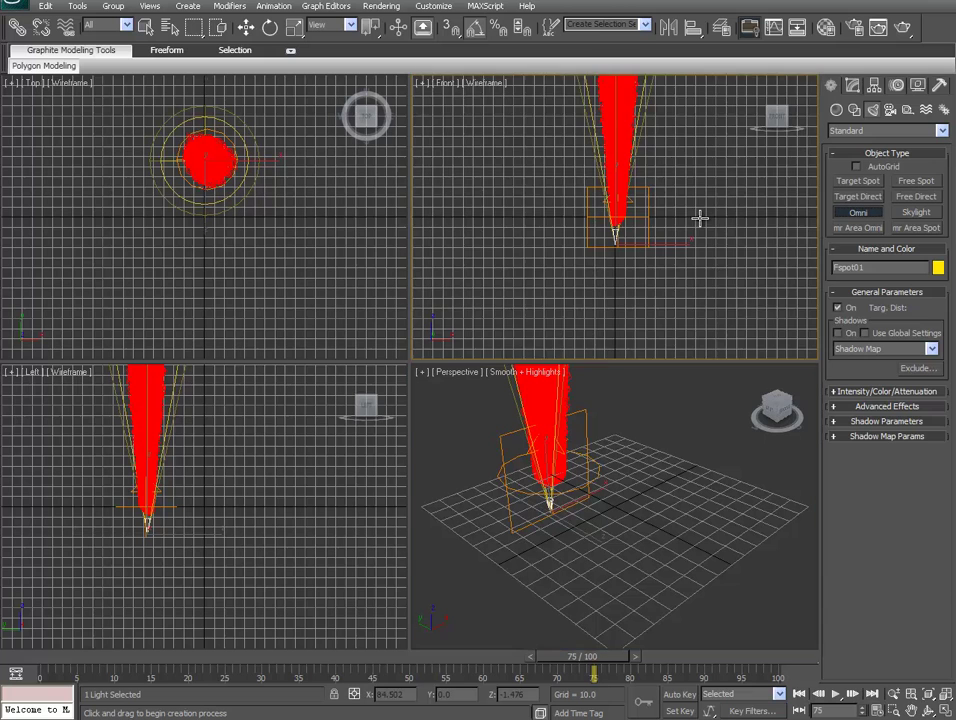
middle_click_drag(698, 220, 693, 247)
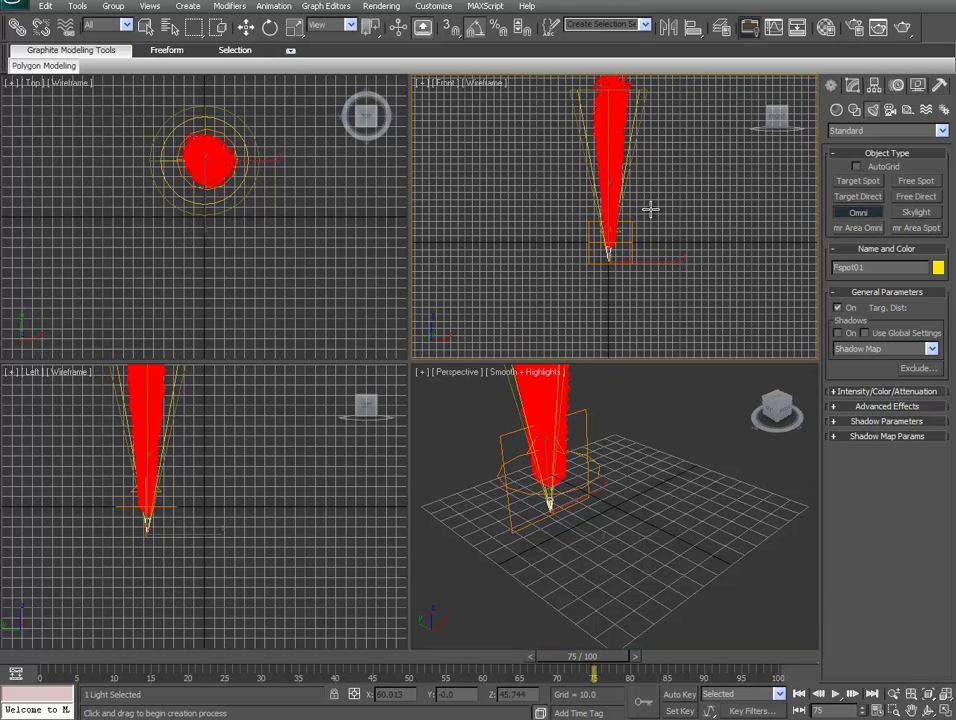
left_click(652, 210)
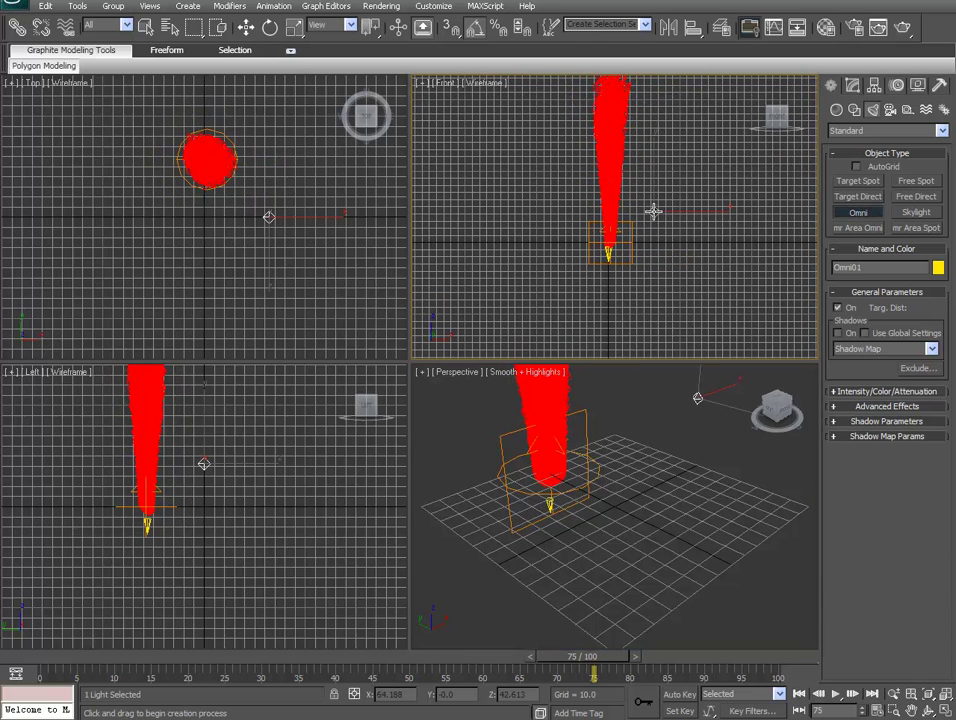
left_click_drag(652, 210, 668, 198)
Lower Omni01 slightly in the Left view, then render the Perspective view
left_click(246, 29)
right_click(230, 455)
mouse_move(214, 438)
left_mouse_down()
mouse_move(214, 446)
mouse_move(197, 432)
mouse_move(150, 435)
mouse_move(232, 432)
left_mouse_up()
right_click(686, 540)
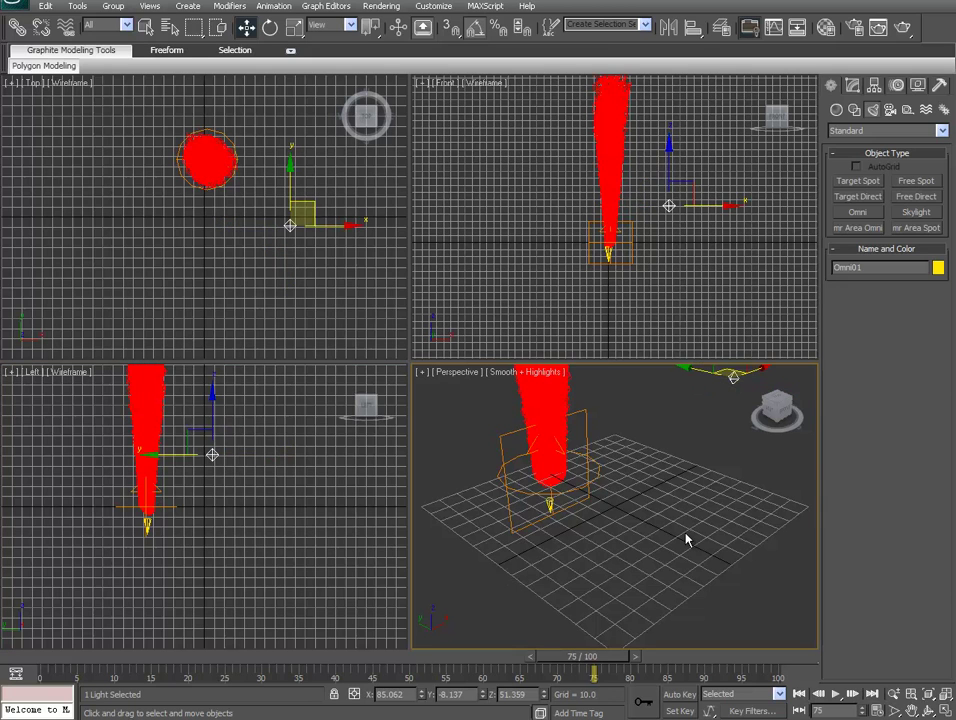
key("shift+q")
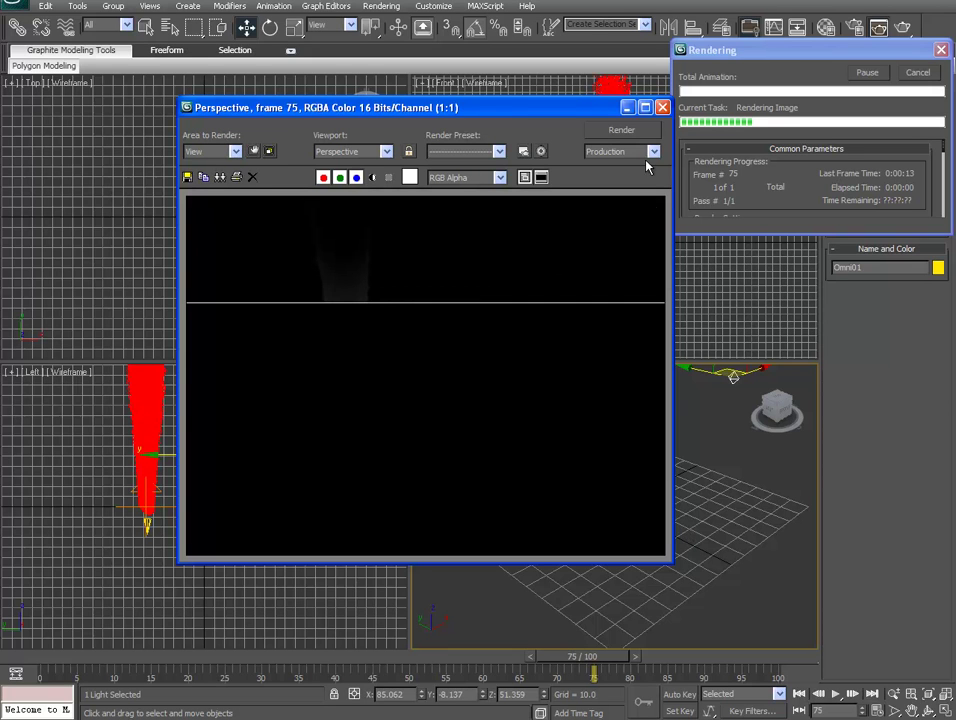
Zoom and pan to reframe the Perspective view, then re-render frame 75
left_click(662, 108)
scroll(689, 450, "down", 4)
middle_click_drag(685, 455, 676, 529)
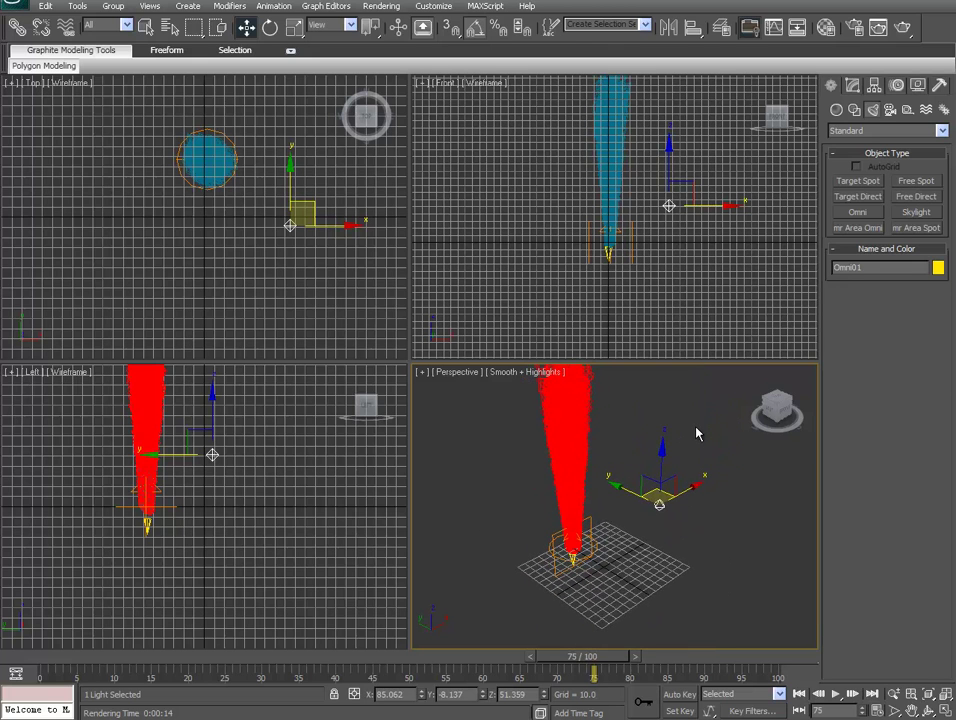
key("shift+q")
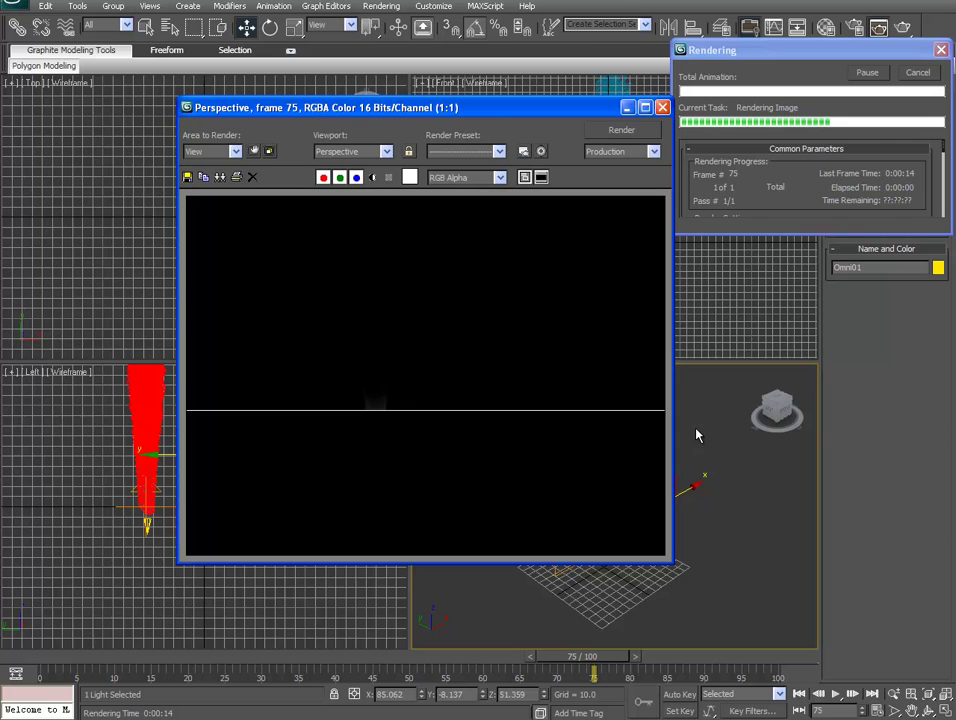
left_click(662, 108)
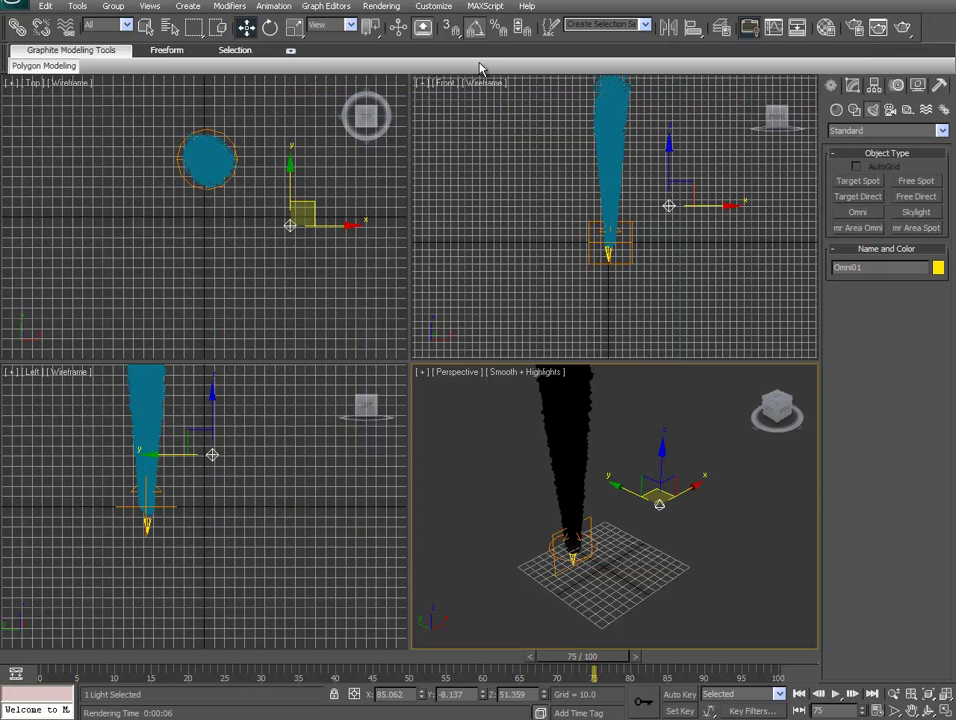
left_click(388, 8)
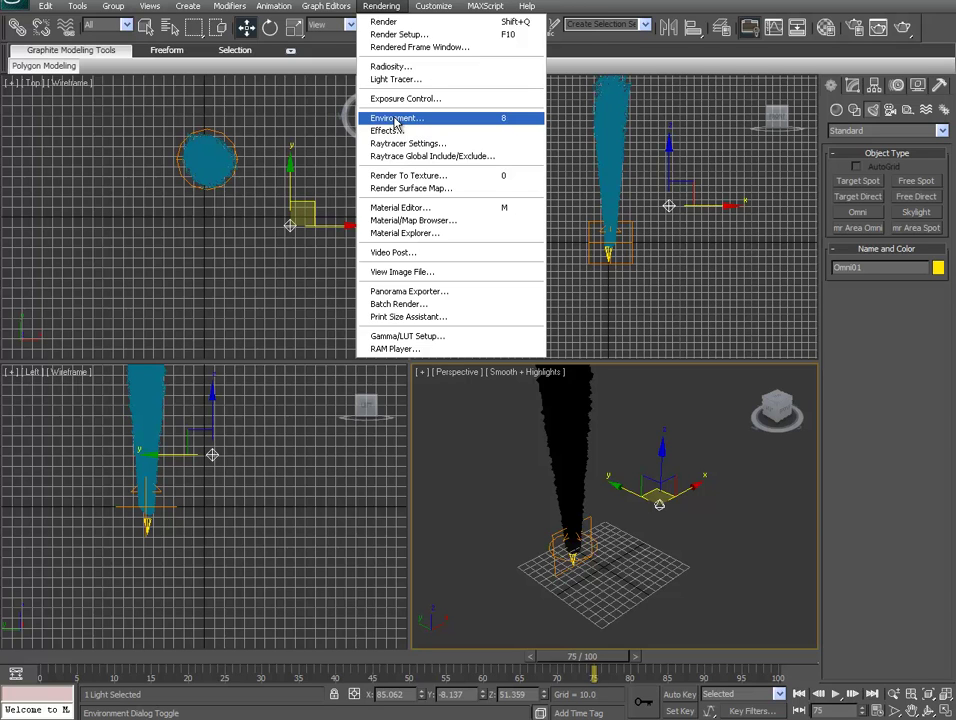
Set the Environment background colour to light blue, about RGB 148, 214, 223
left_click(397, 120)
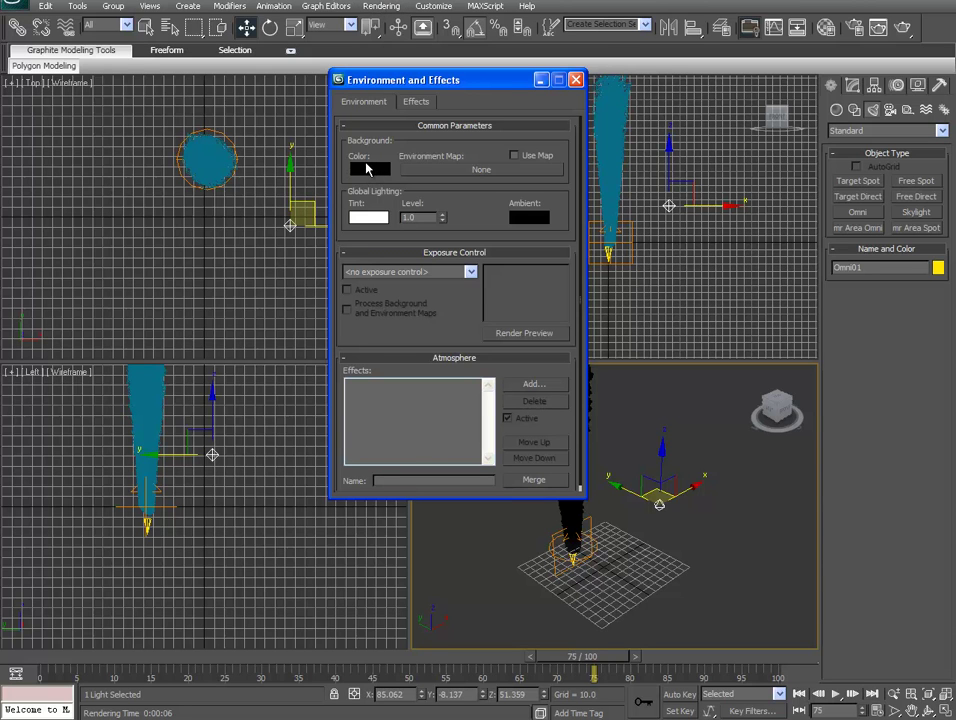
left_click(369, 171)
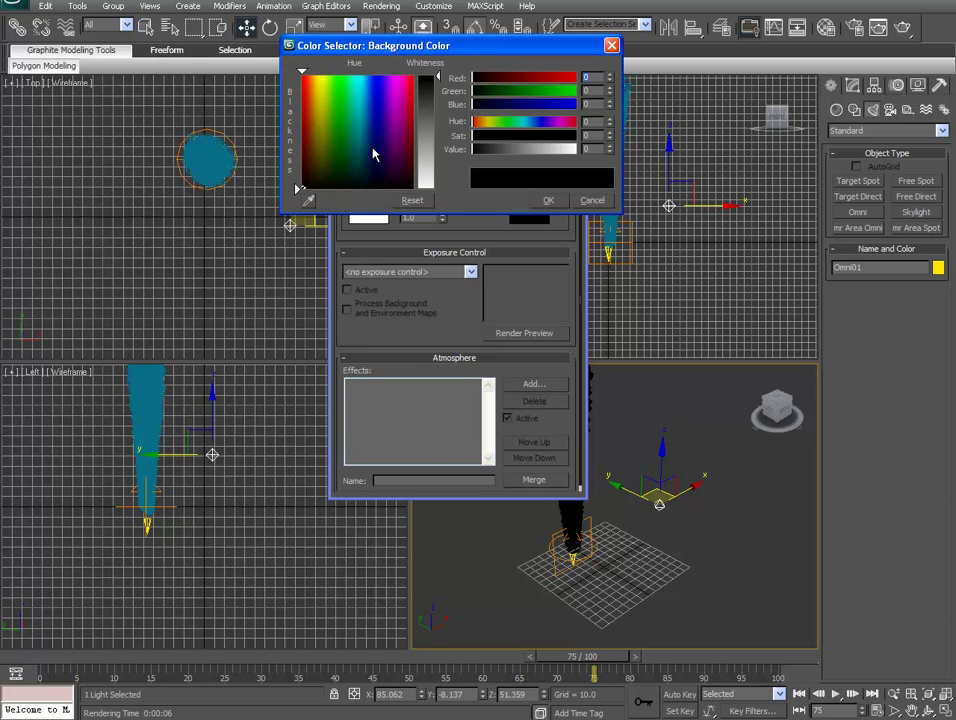
left_click(362, 108)
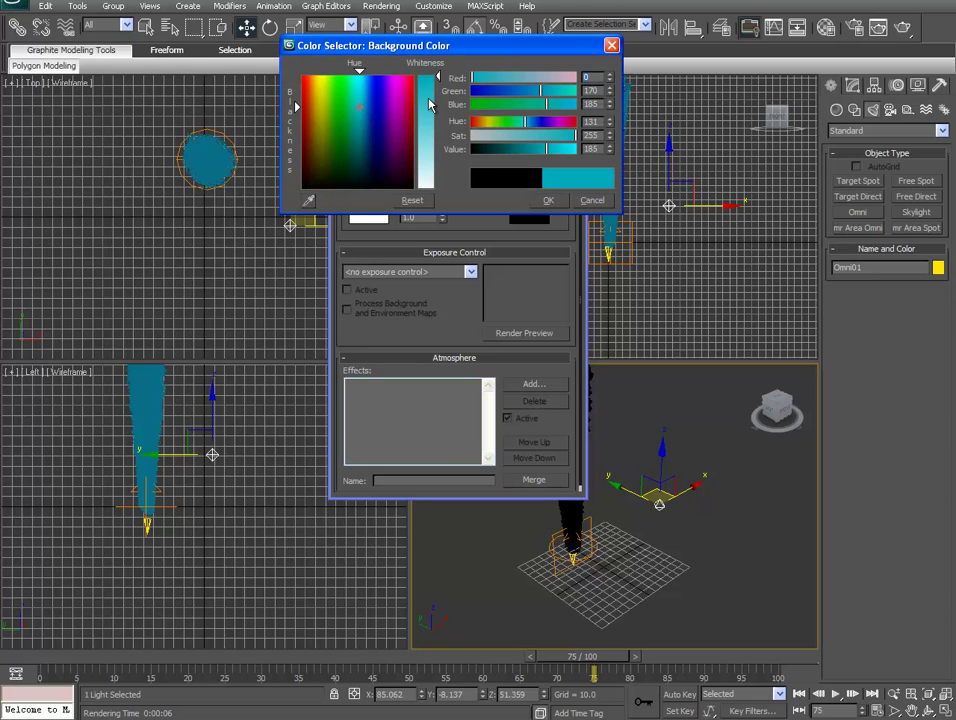
left_click_drag(430, 106, 432, 131)
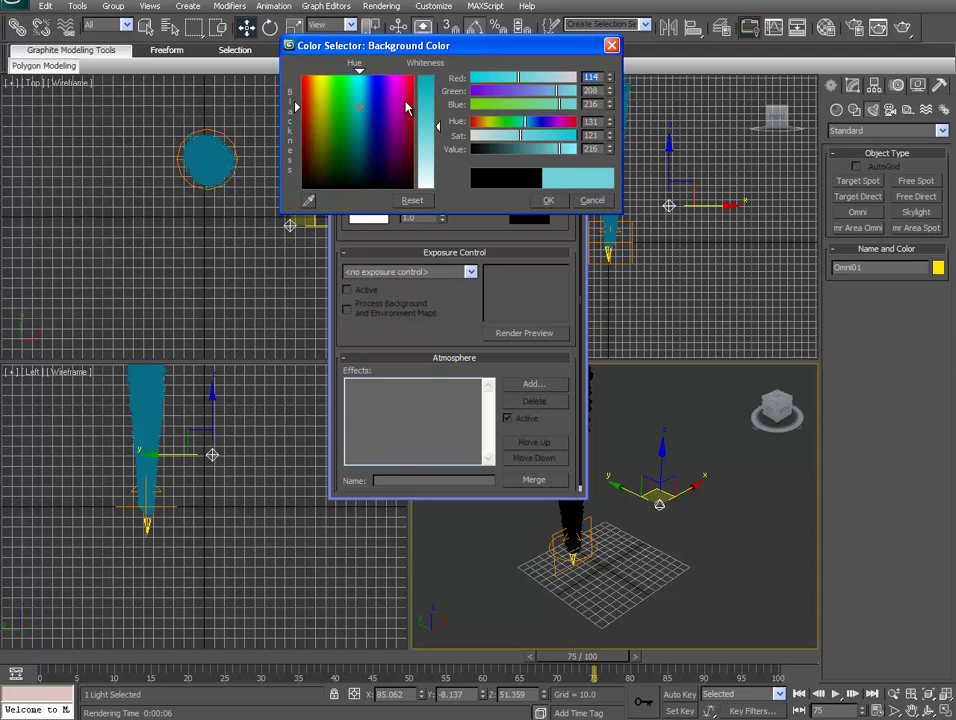
left_click(360, 101)
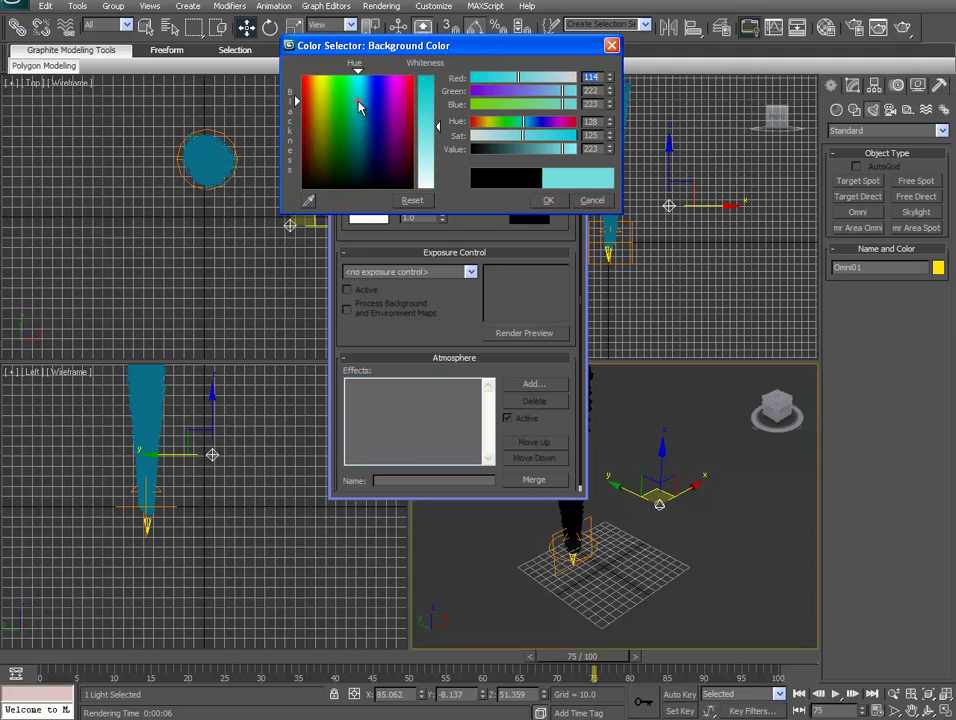
left_click(541, 78)
left_click_drag(541, 78, 531, 78)
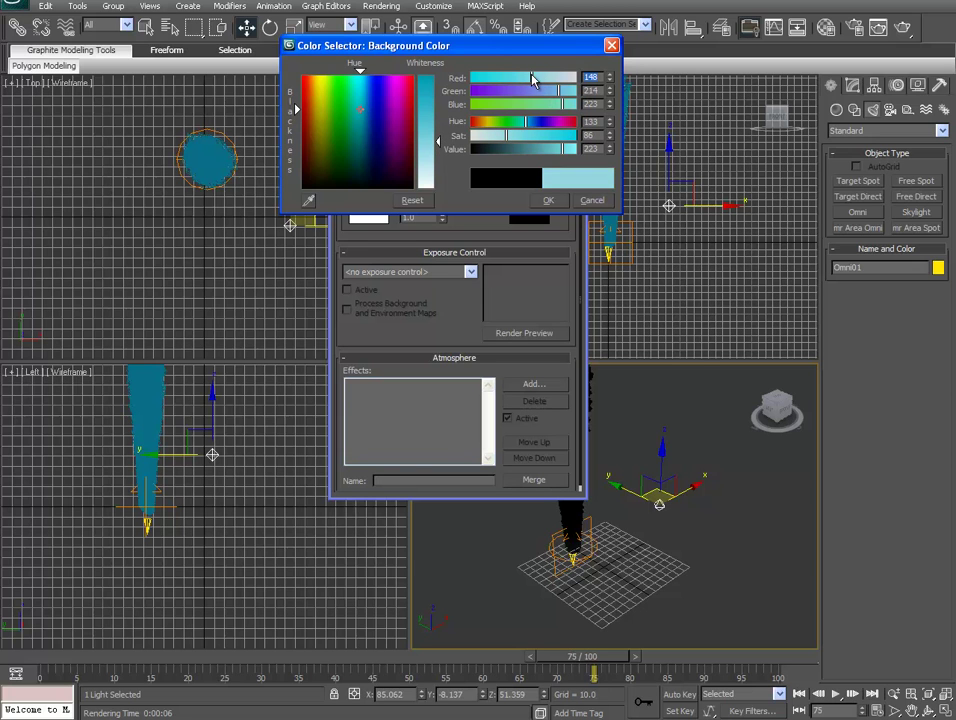
left_click(548, 203)
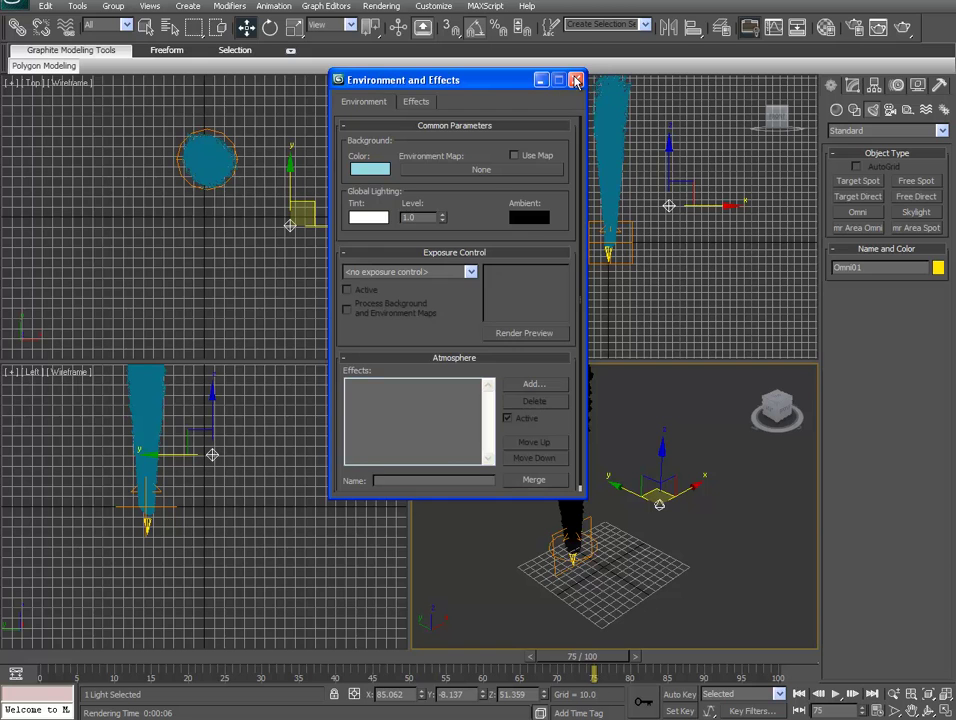
left_click(576, 80)
right_click(693, 405)
left_click(497, 462)
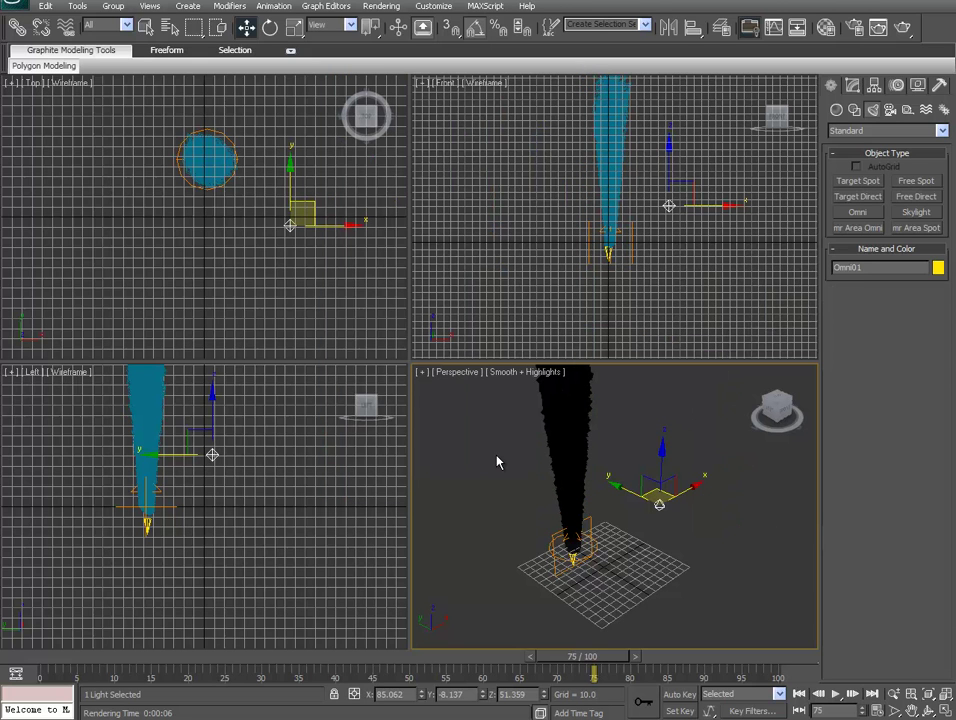
Test-render the light-blue background, then move Omni01 higher in the Front view
key("shift+q")
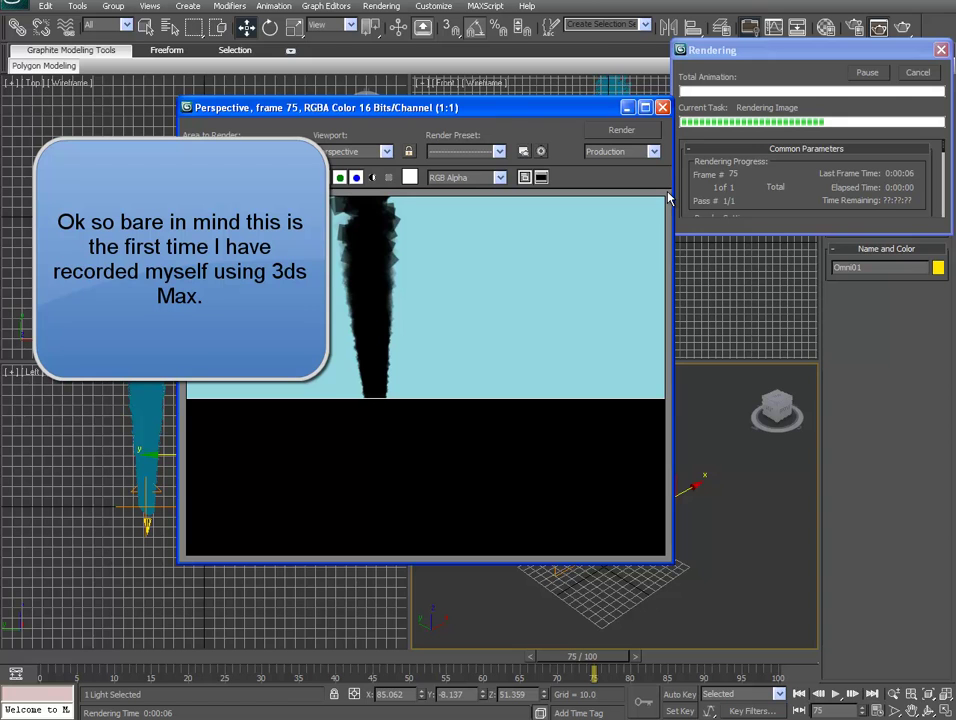
left_click(662, 108)
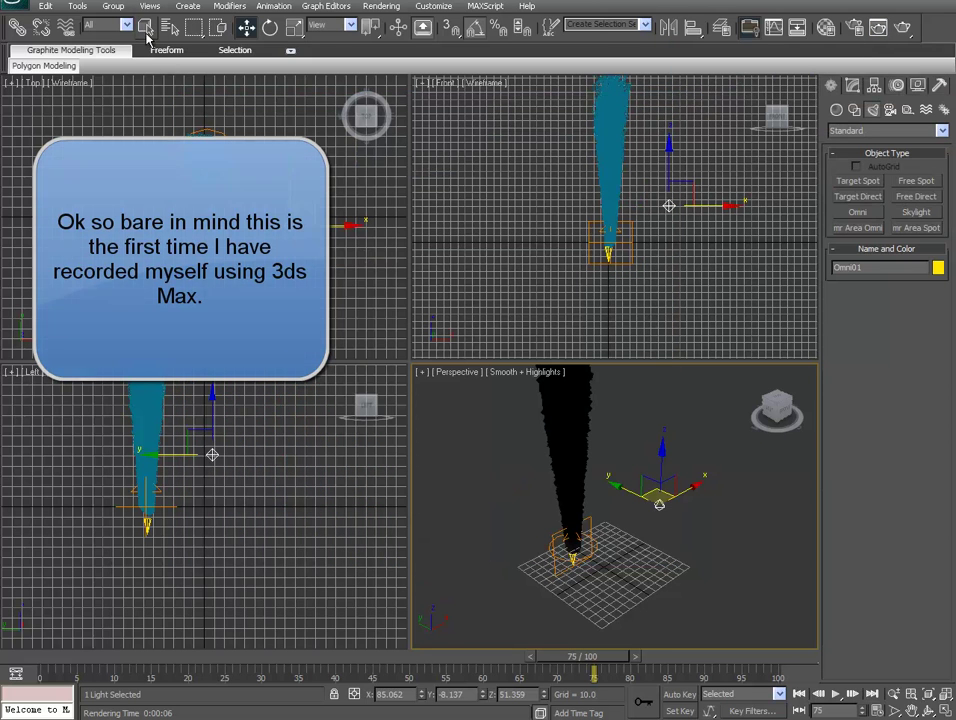
key("q")
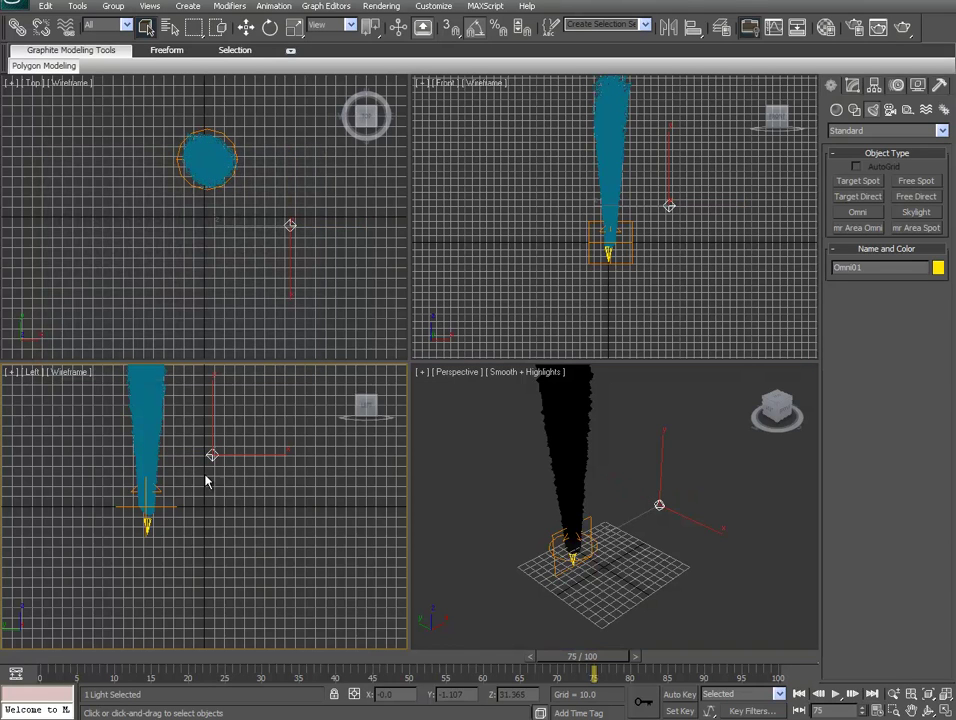
left_click(246, 28)
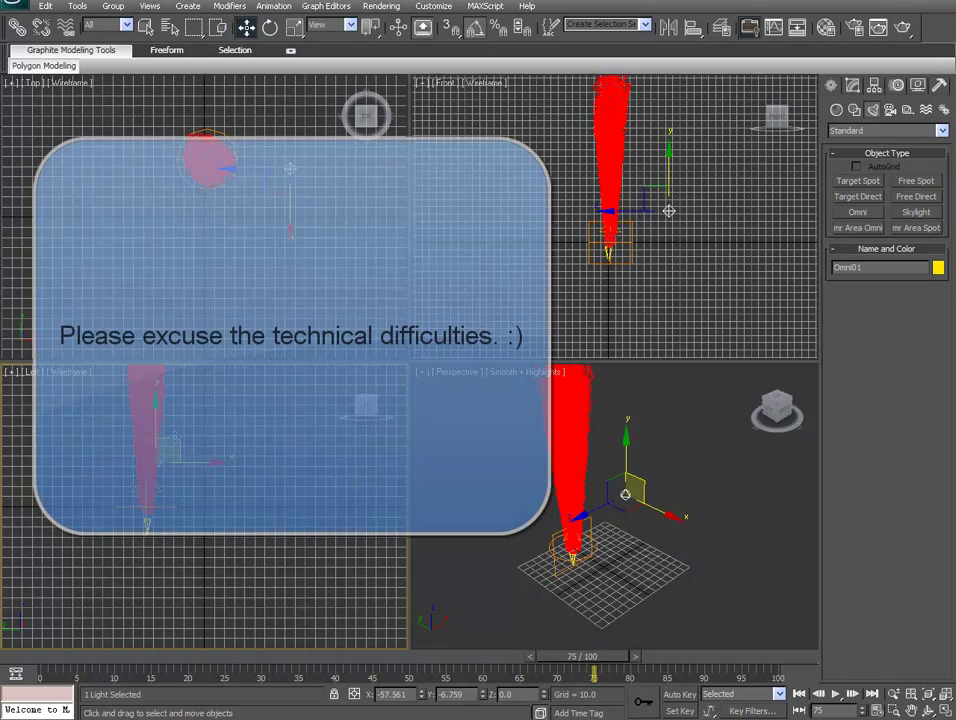
mouse_move(668, 218)
left_mouse_down()
mouse_move(668, 197)
mouse_move(668, 206)
left_mouse_up()
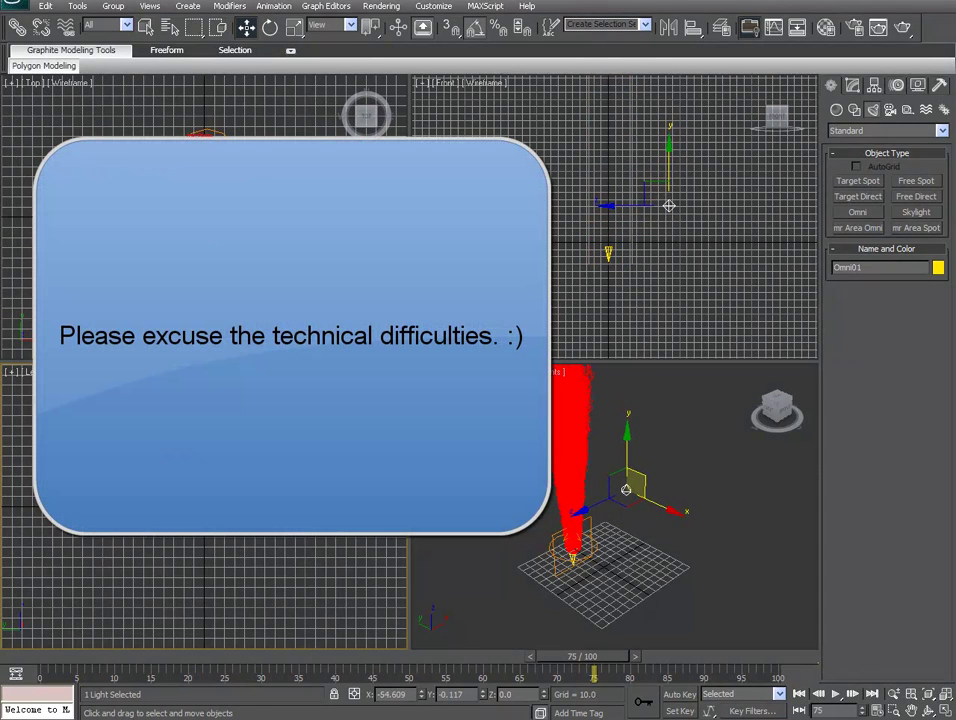
right_click(642, 500)
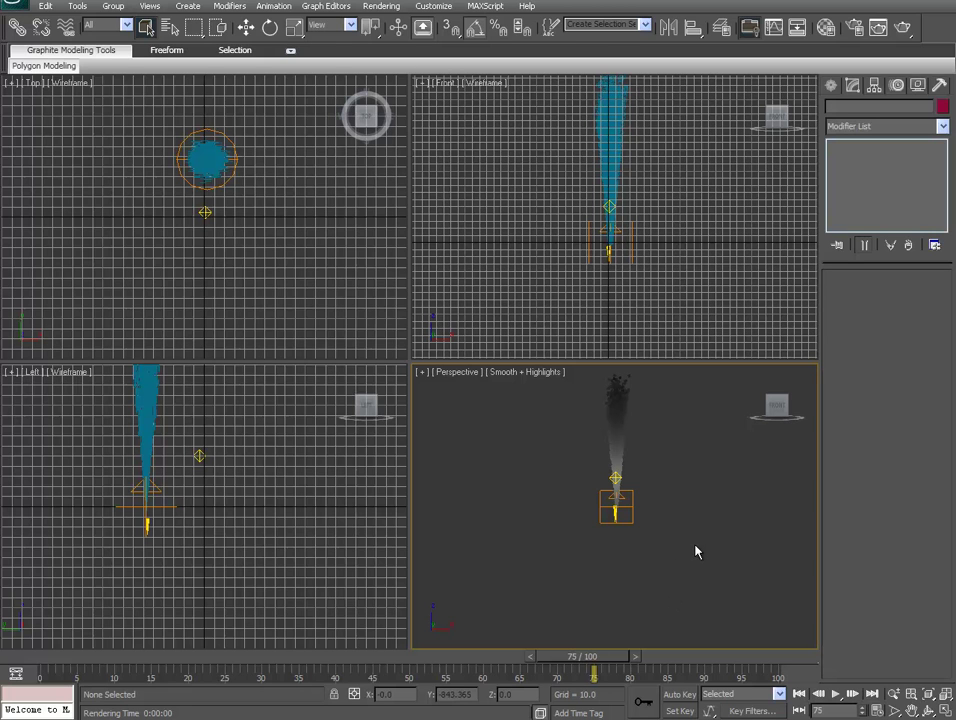
Render frame 75 from the current and home Perspective views, checking for gray smoke on light blue
left_click_drag(580, 405, 649, 461)
left_click(745, 555)
key("shift+q")
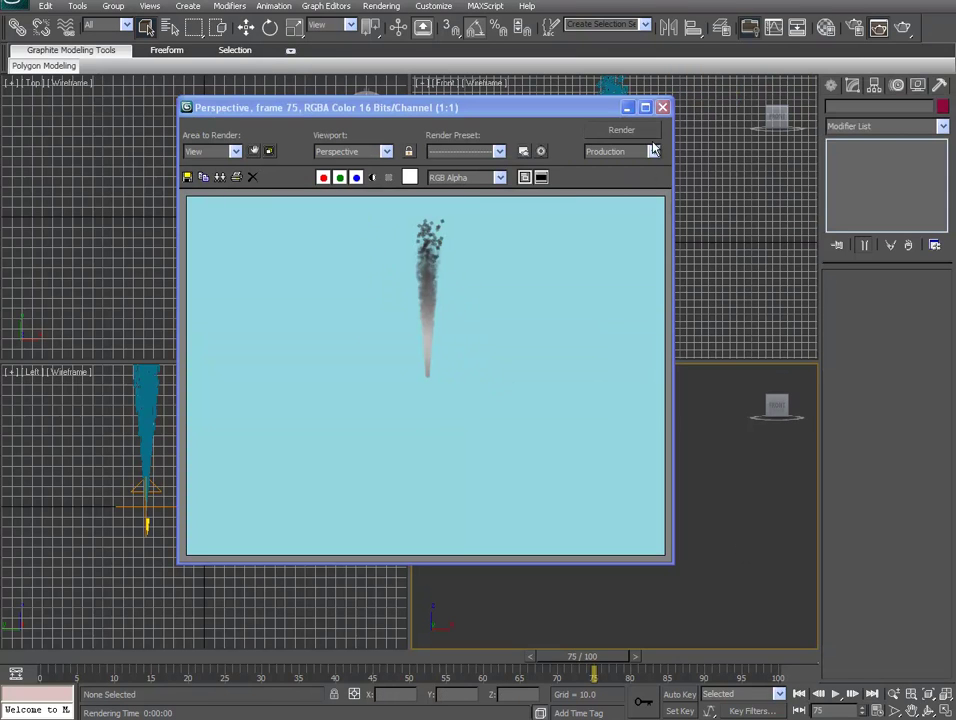
left_click(662, 107)
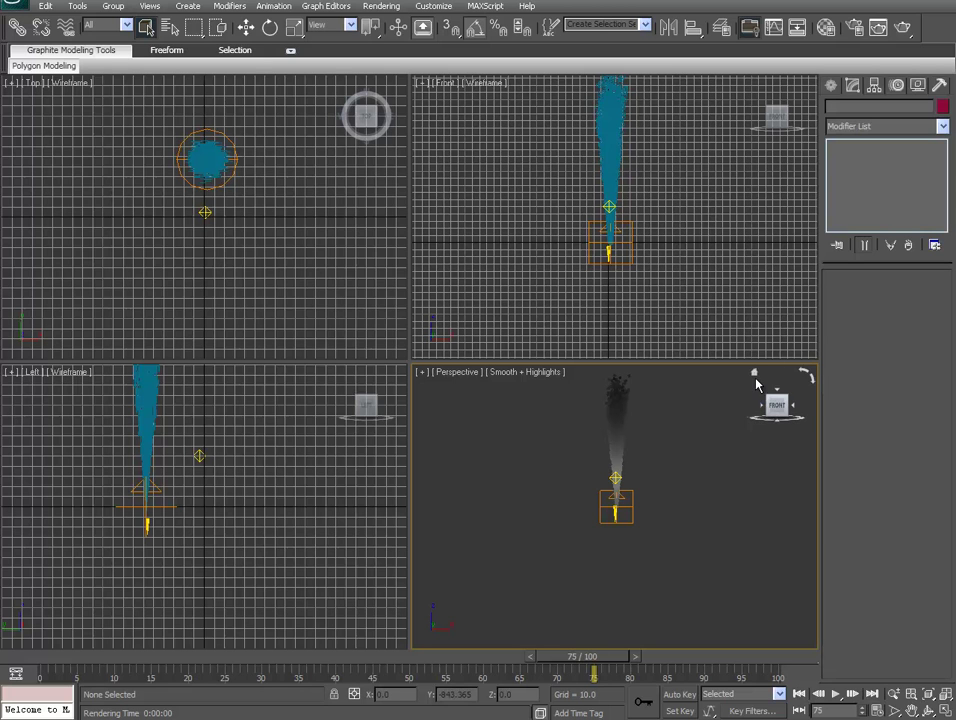
left_click(755, 376)
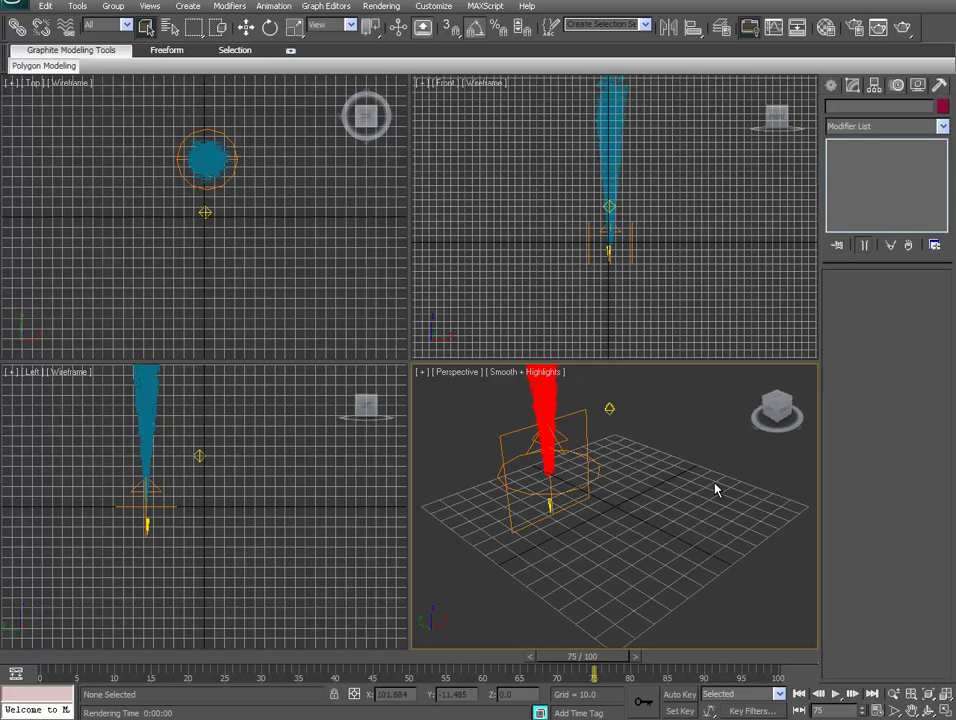
key("shift+q")
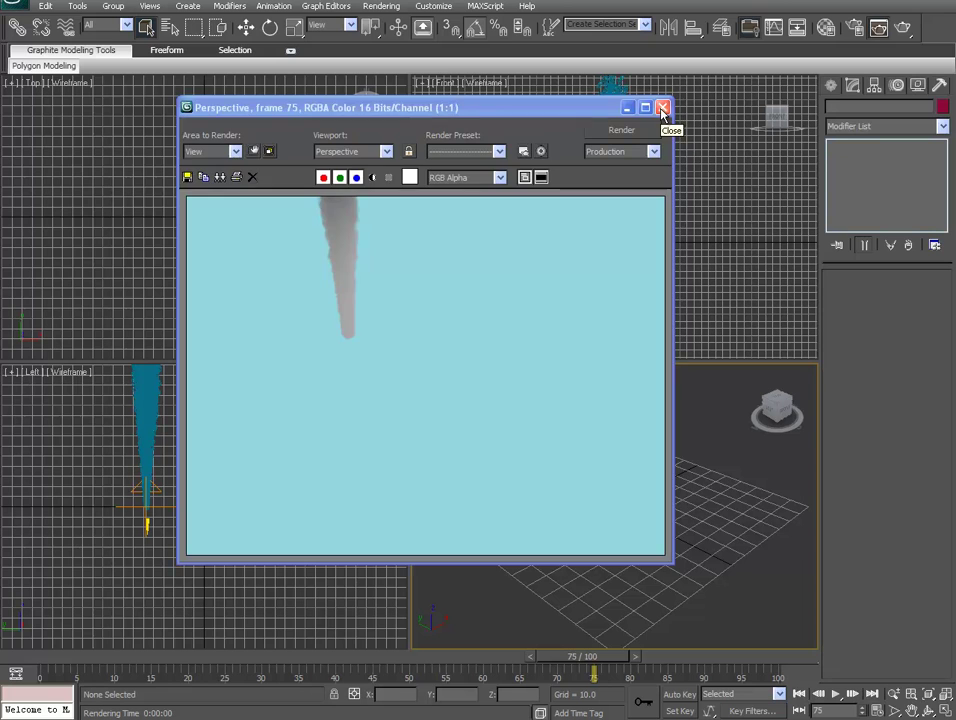
left_click(662, 109)
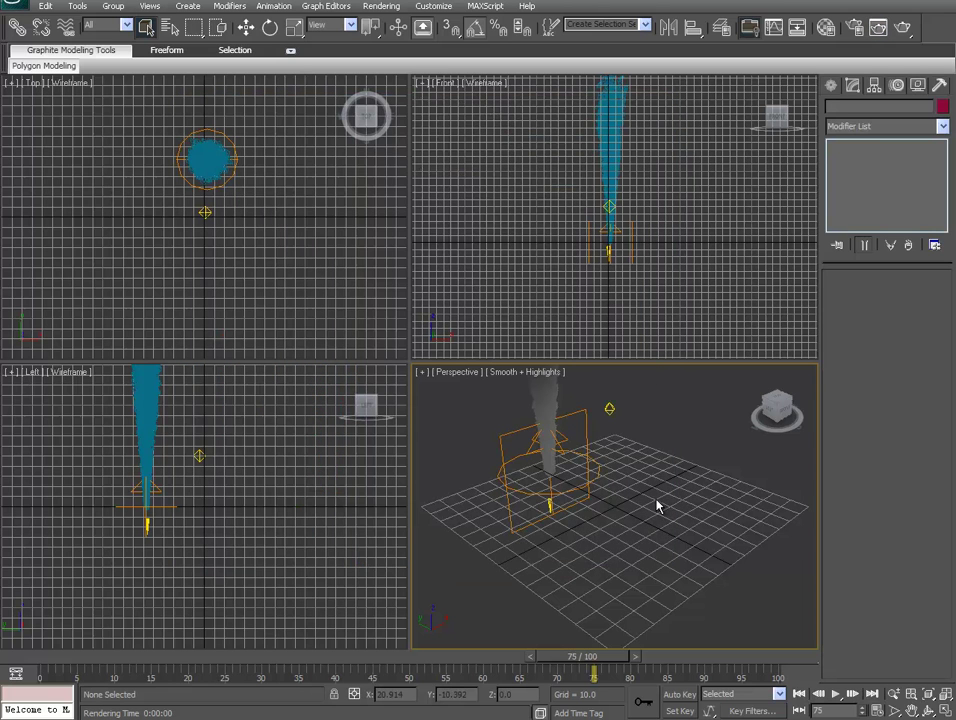